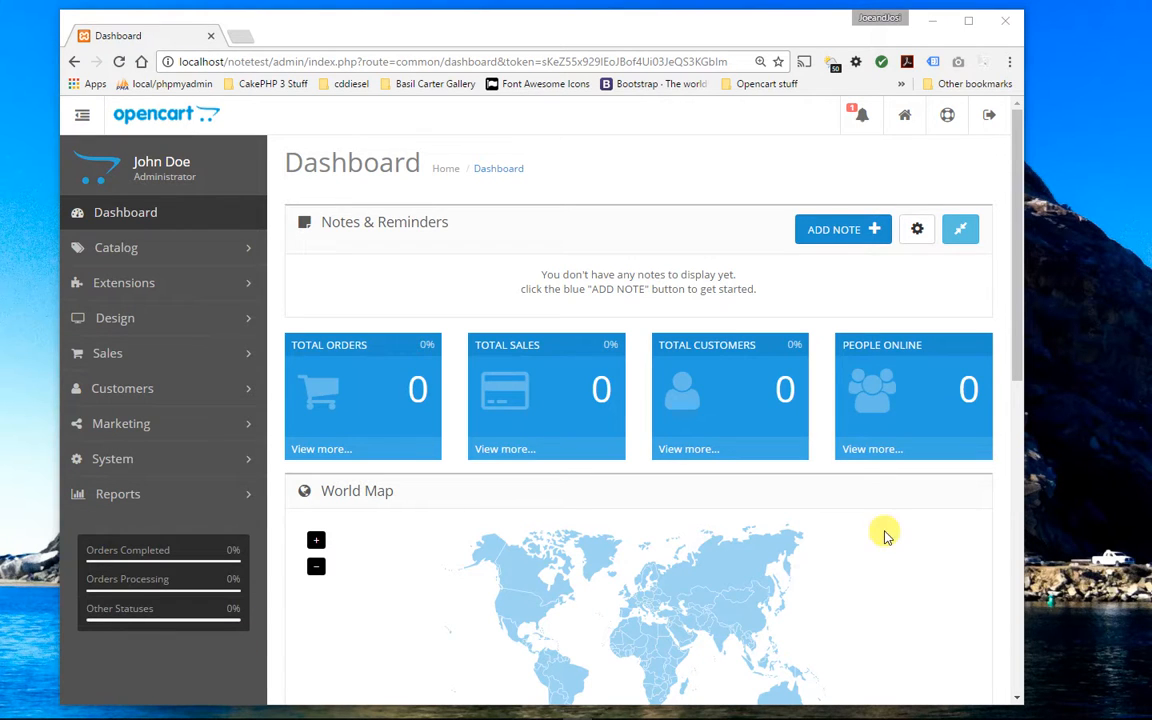
Step: Start a new note titled "This is my first new note." with the text "This is where the content of the note will appear."
click(849, 236)
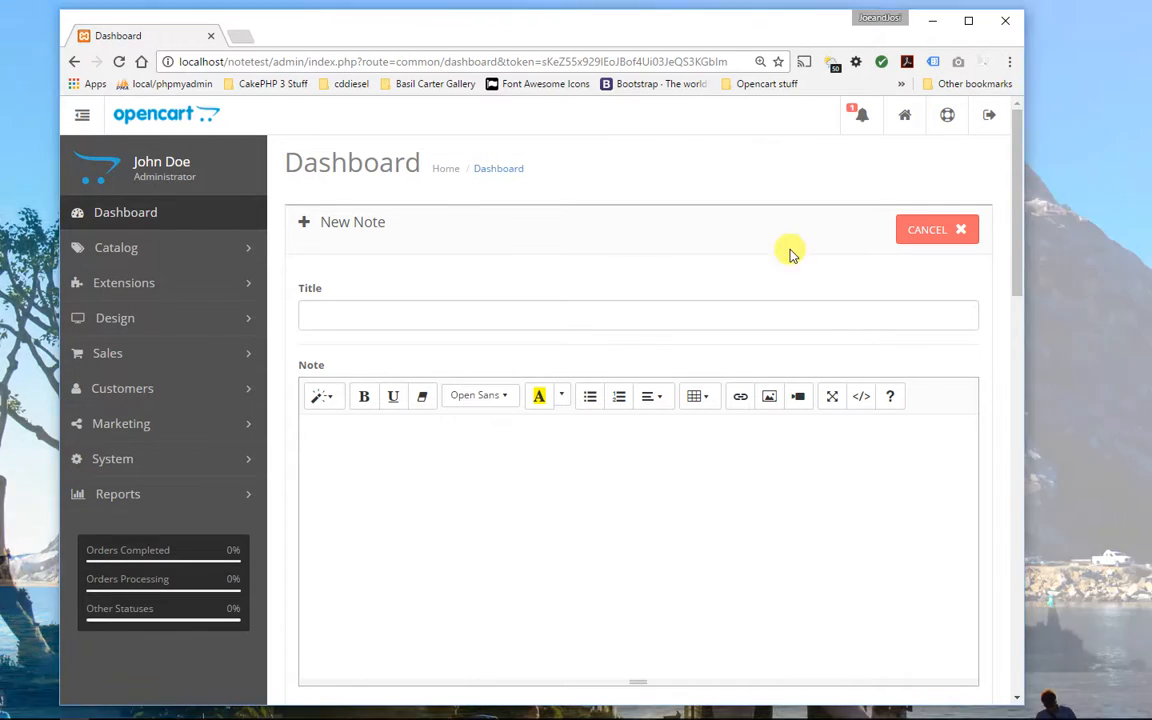
click(443, 314)
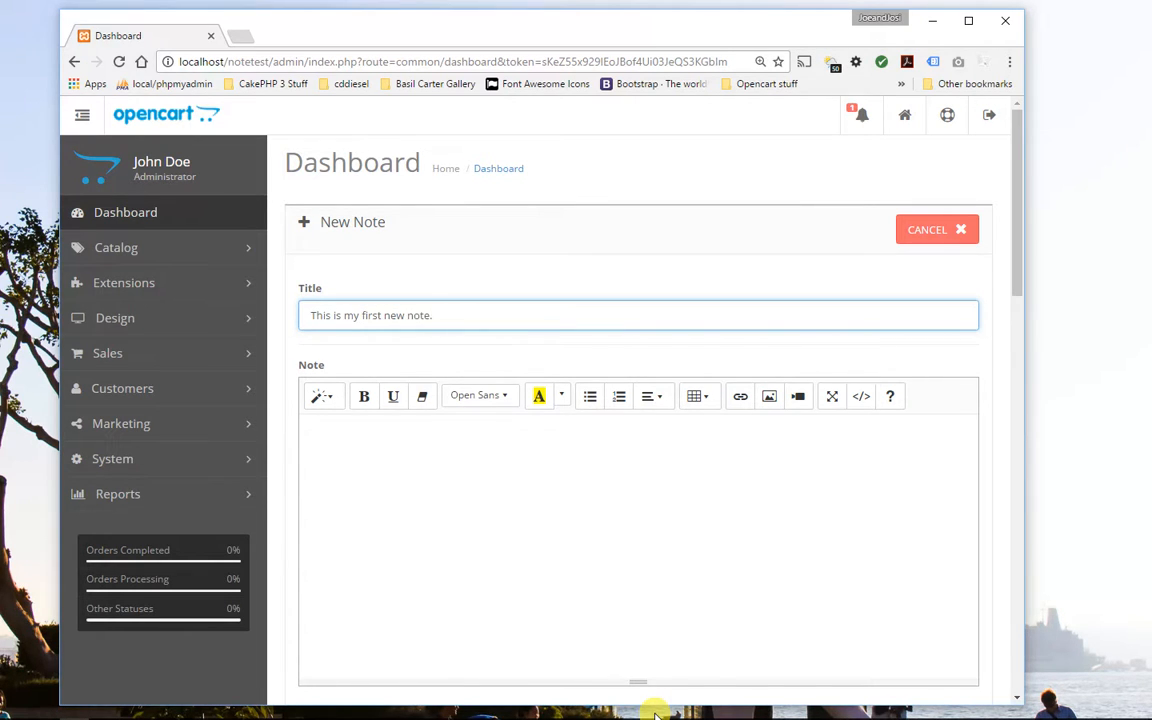
click(397, 472)
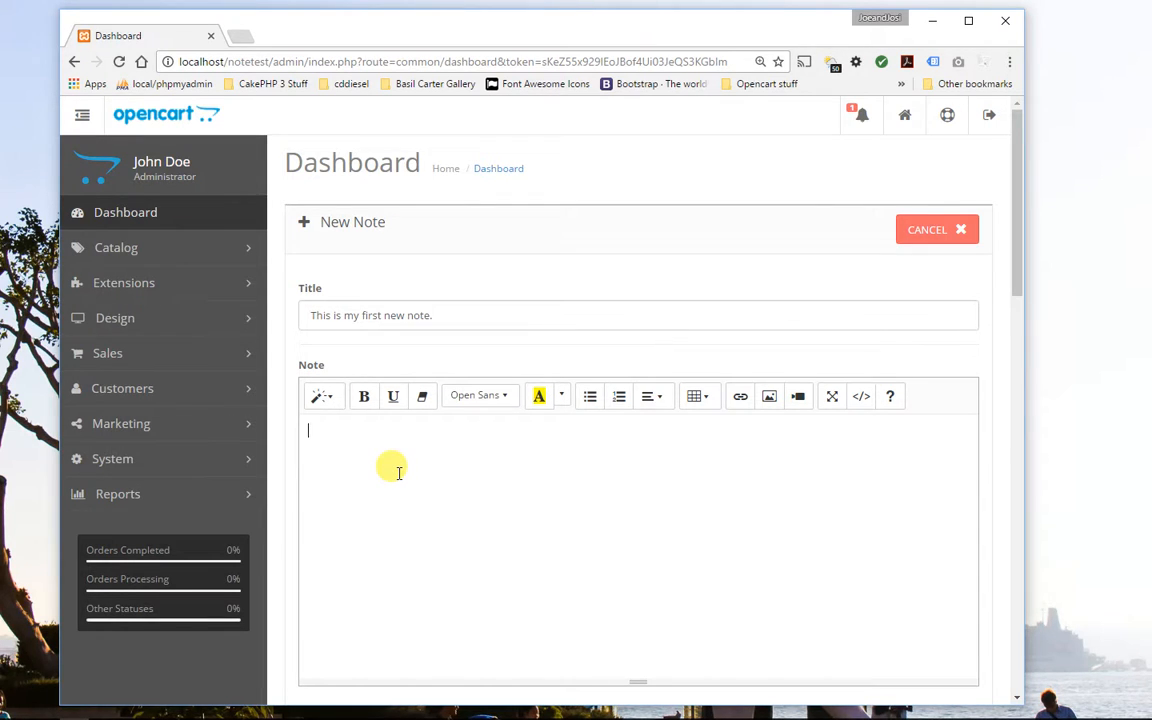
text(This is where the content of the note will appear.)
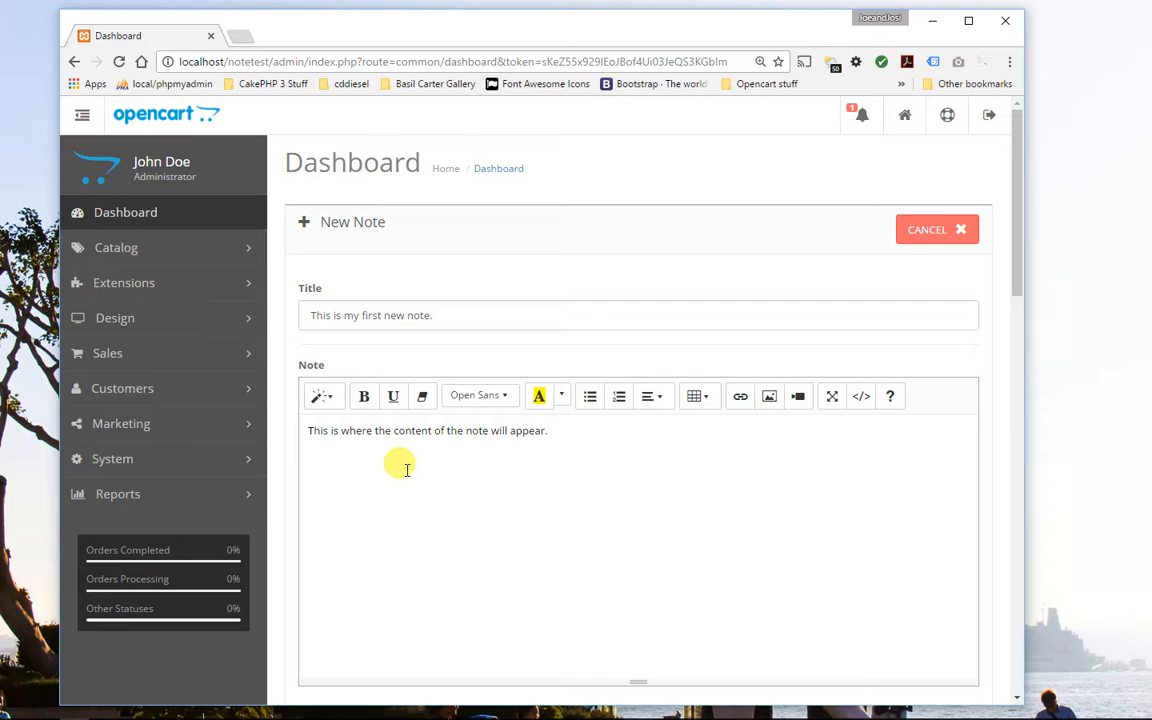
Step: Insert the OpenCart logo image in front of the note text and shrink it slightly
click(309, 431)
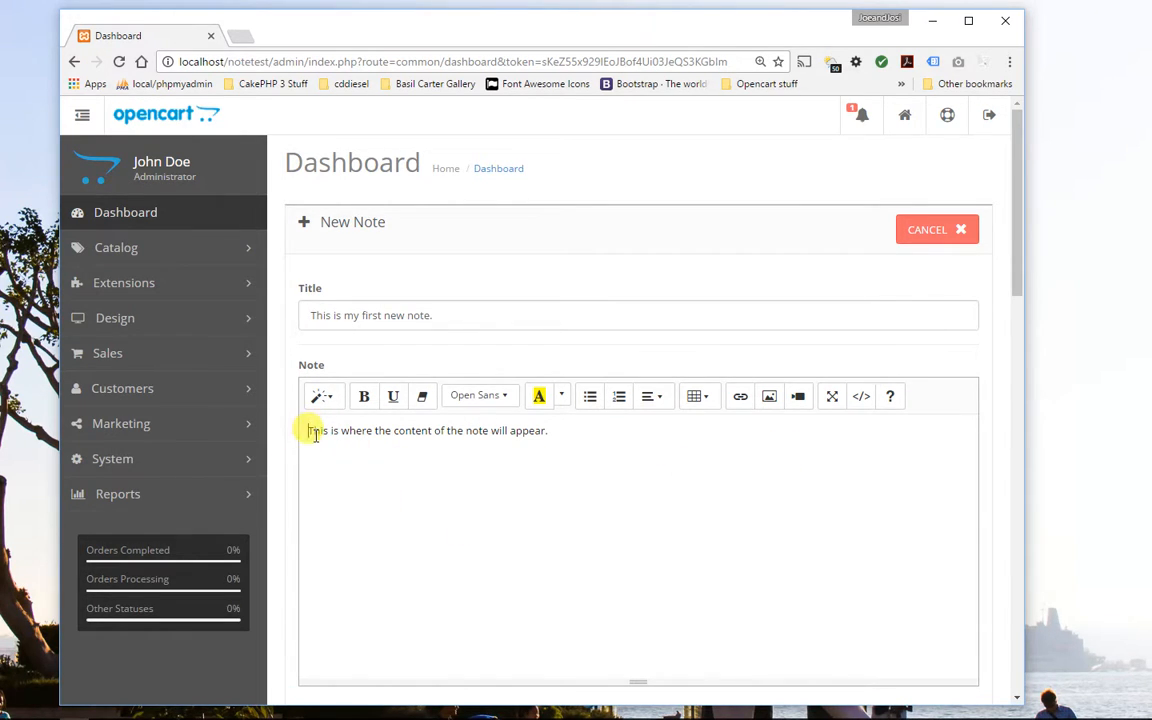
click(770, 404)
click(610, 305)
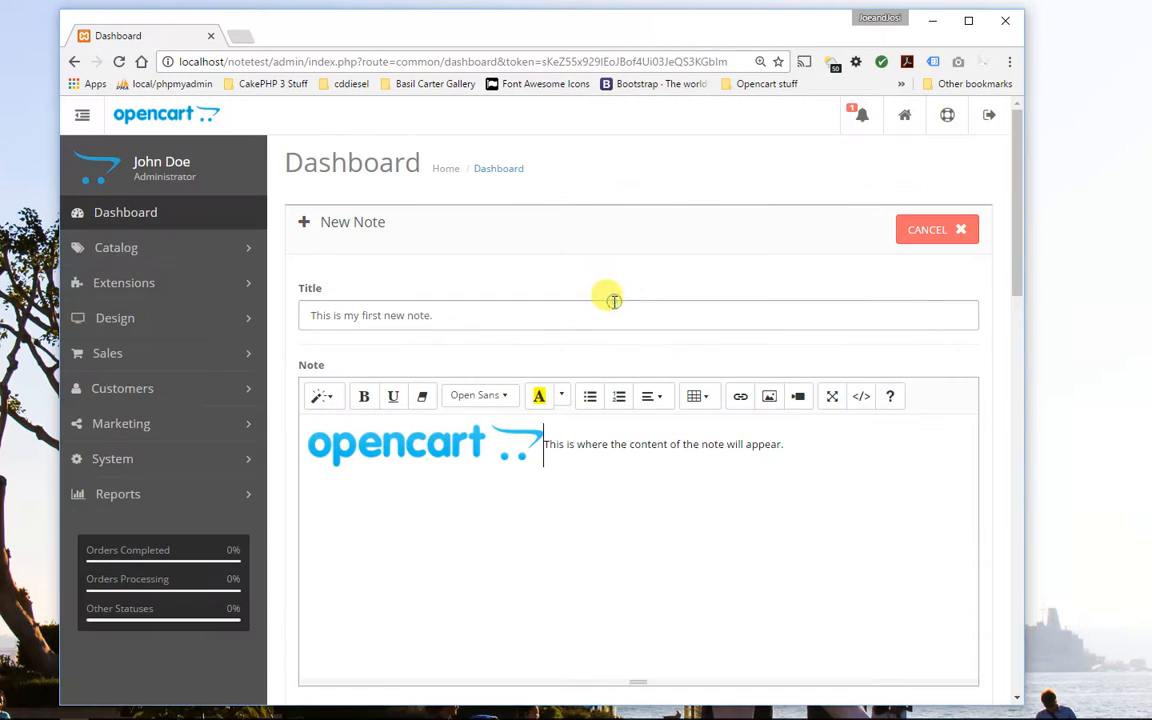
click(503, 446)
drag(538, 467, 496, 447)
click(630, 476)
Step: Format the note's sentence after the logo with the h2 heading style
click(497, 440)
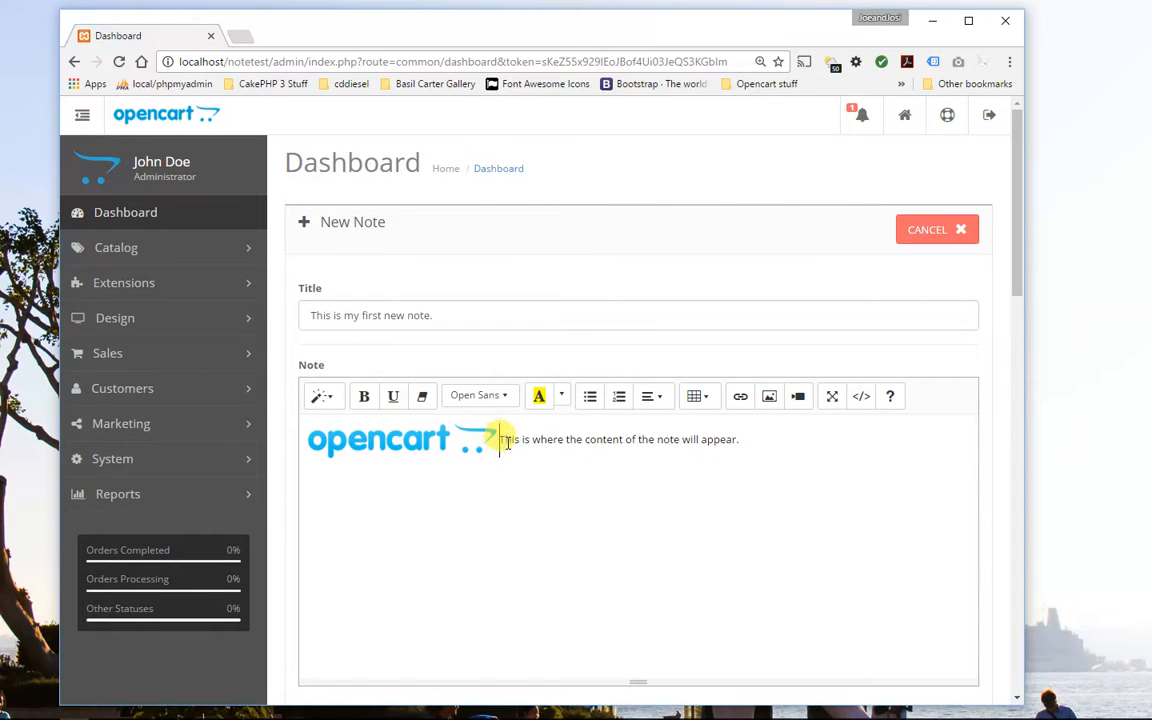
drag(501, 441, 753, 455)
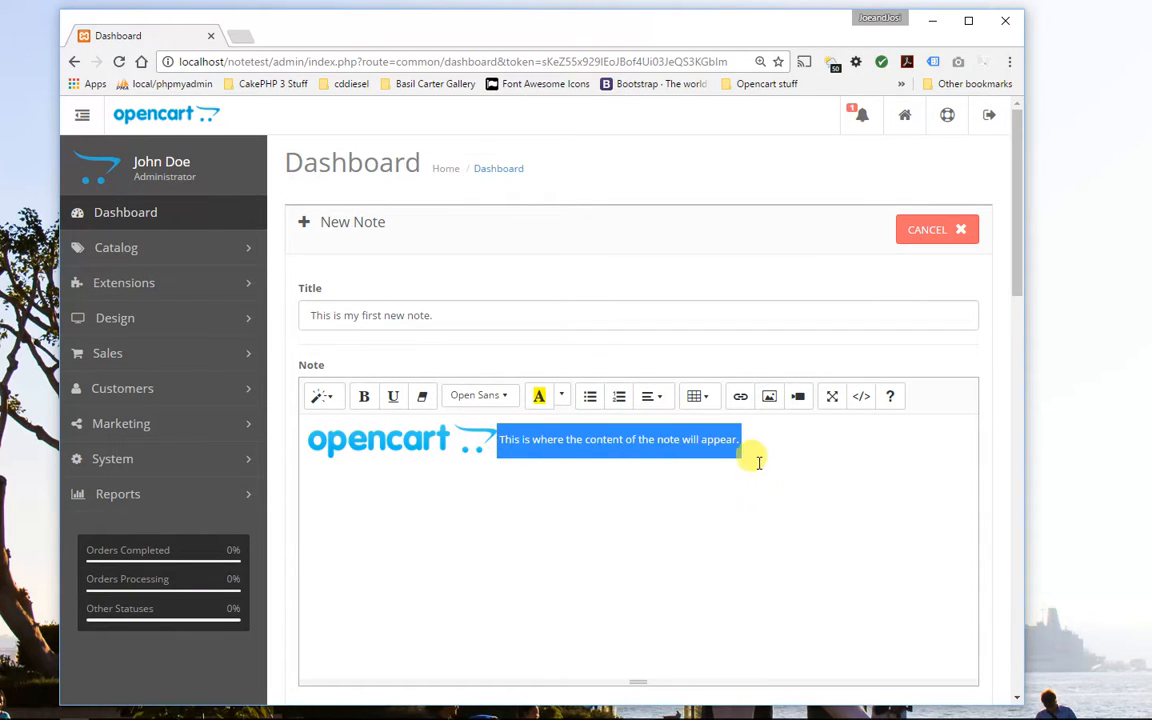
click(325, 400)
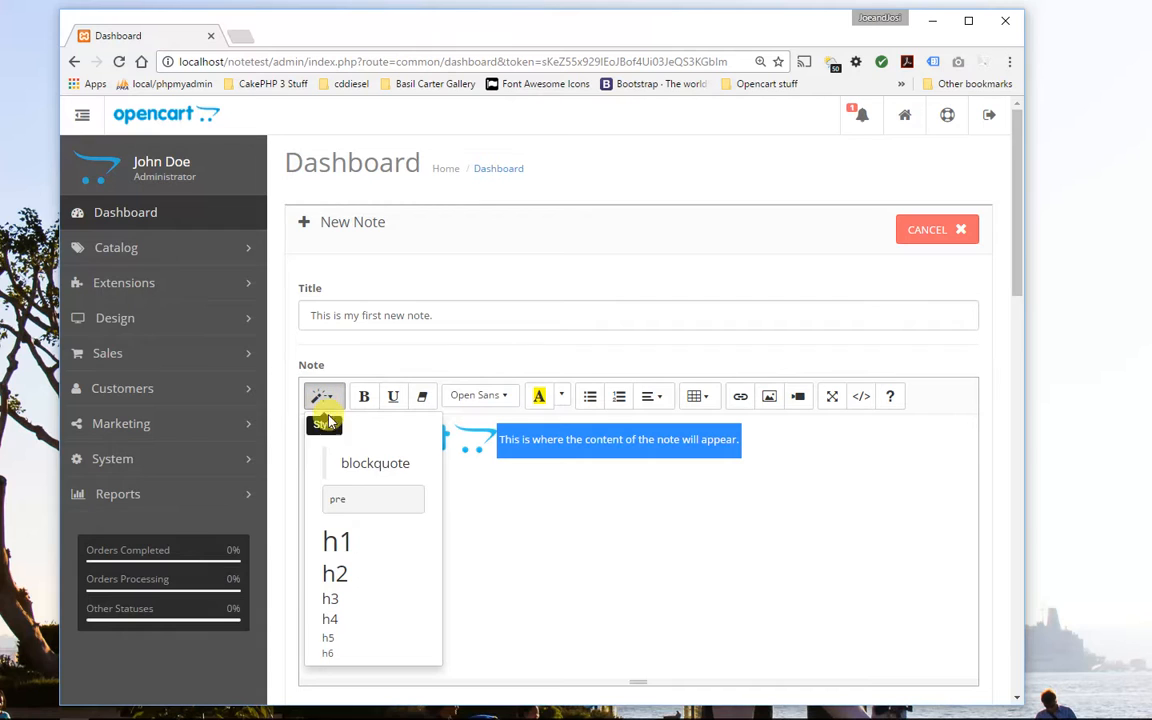
click(338, 577)
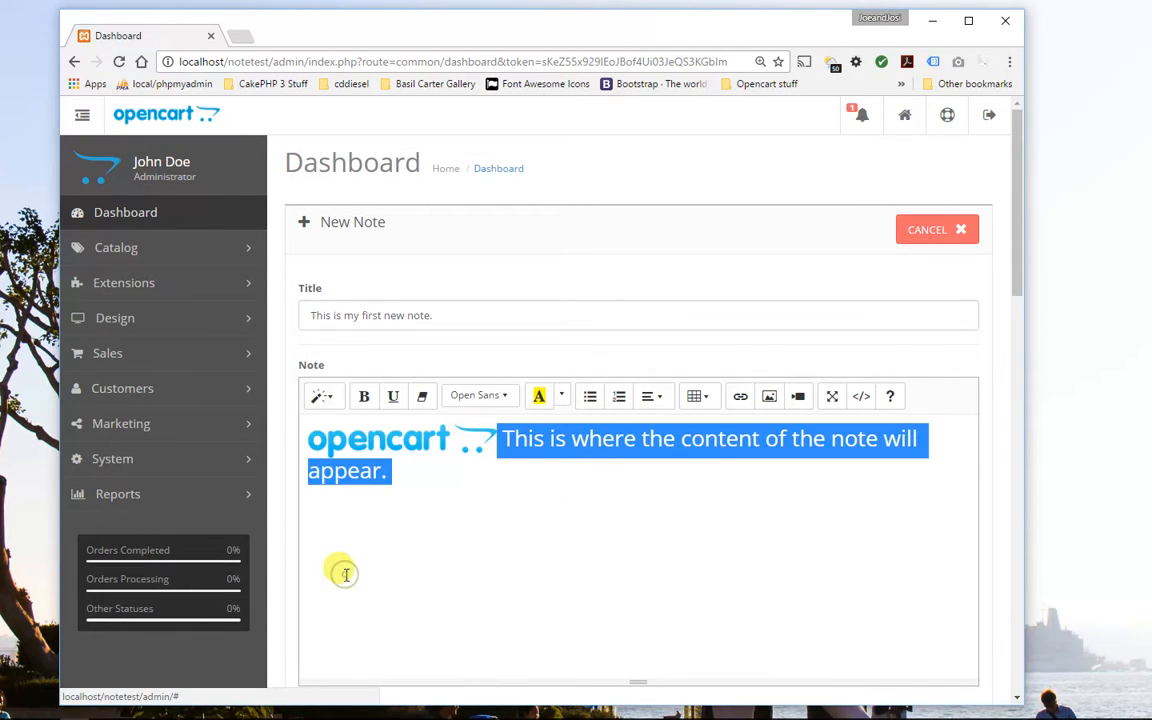
click(533, 470)
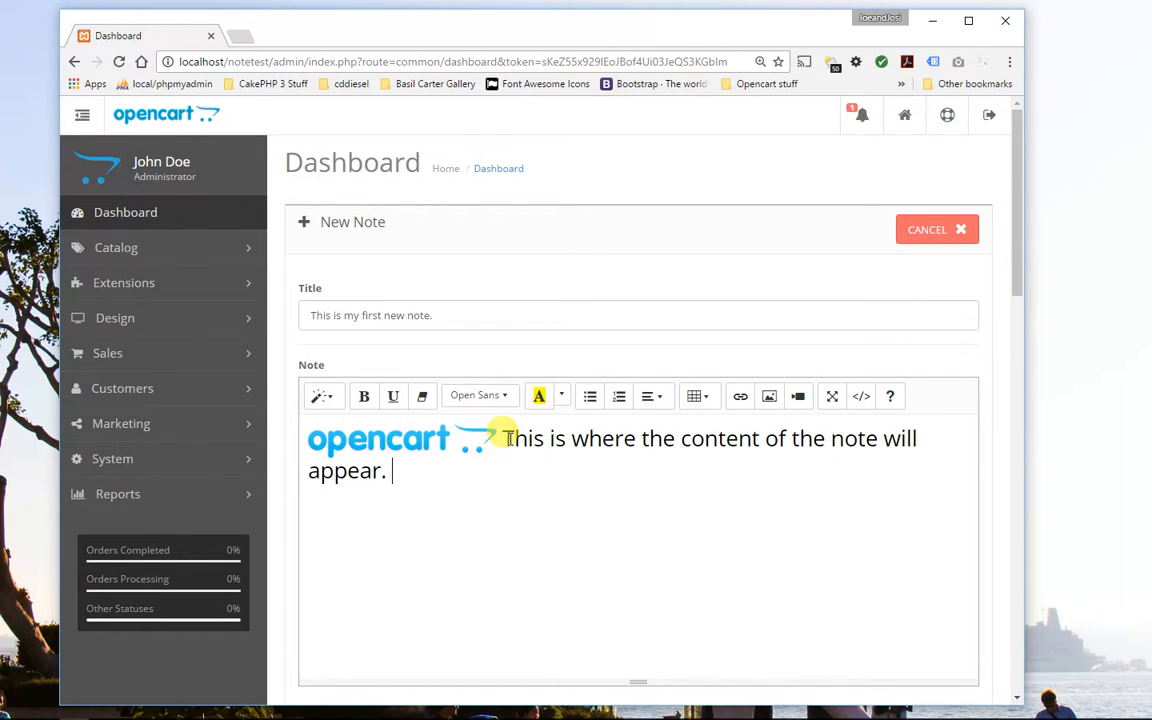
Step: Color the note's sentence dark blue and add a space between the logo and the text
drag(503, 438, 514, 470)
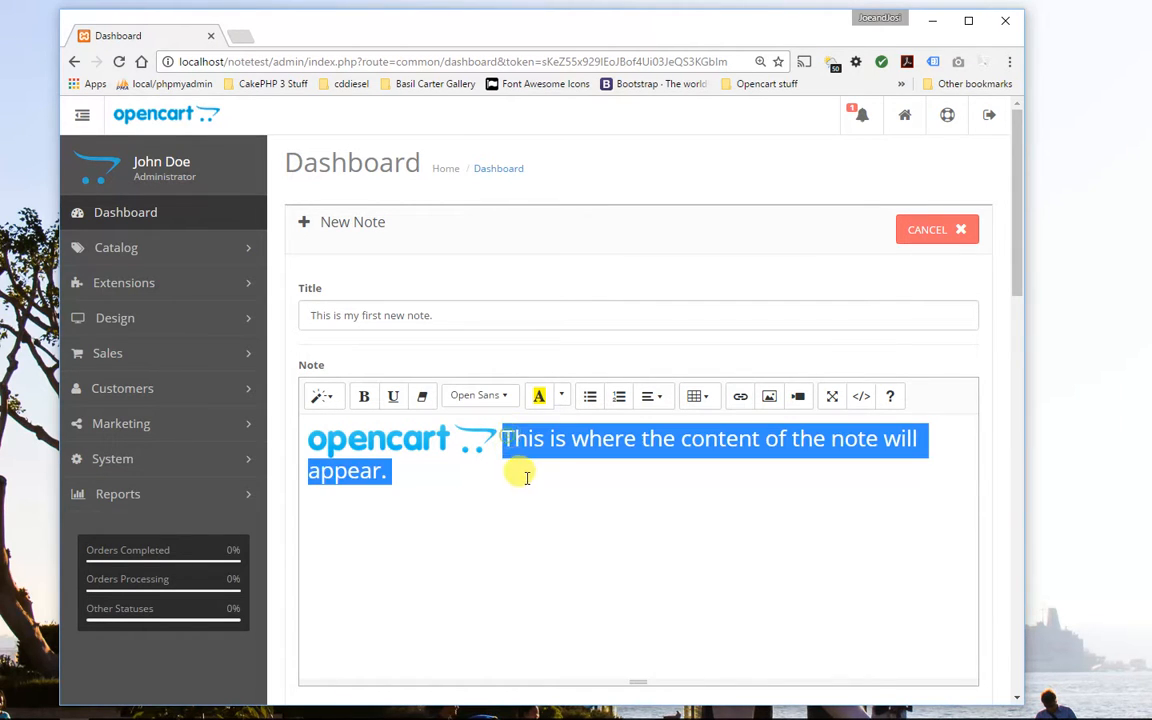
click(562, 397)
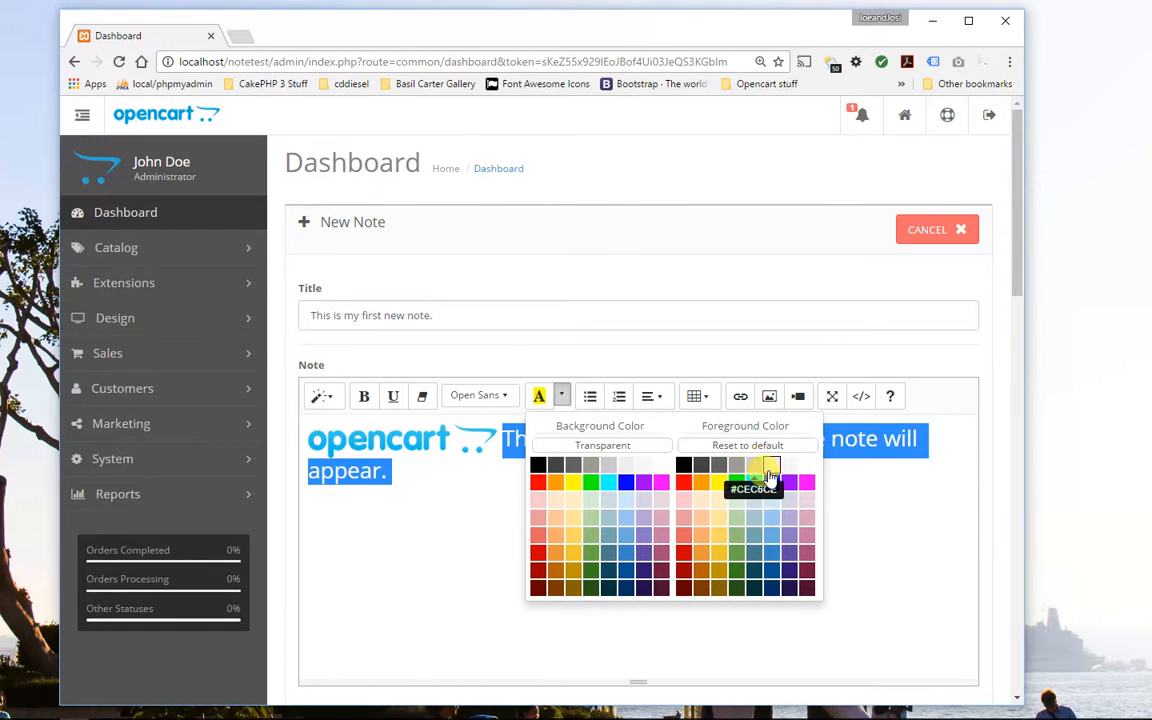
click(764, 549)
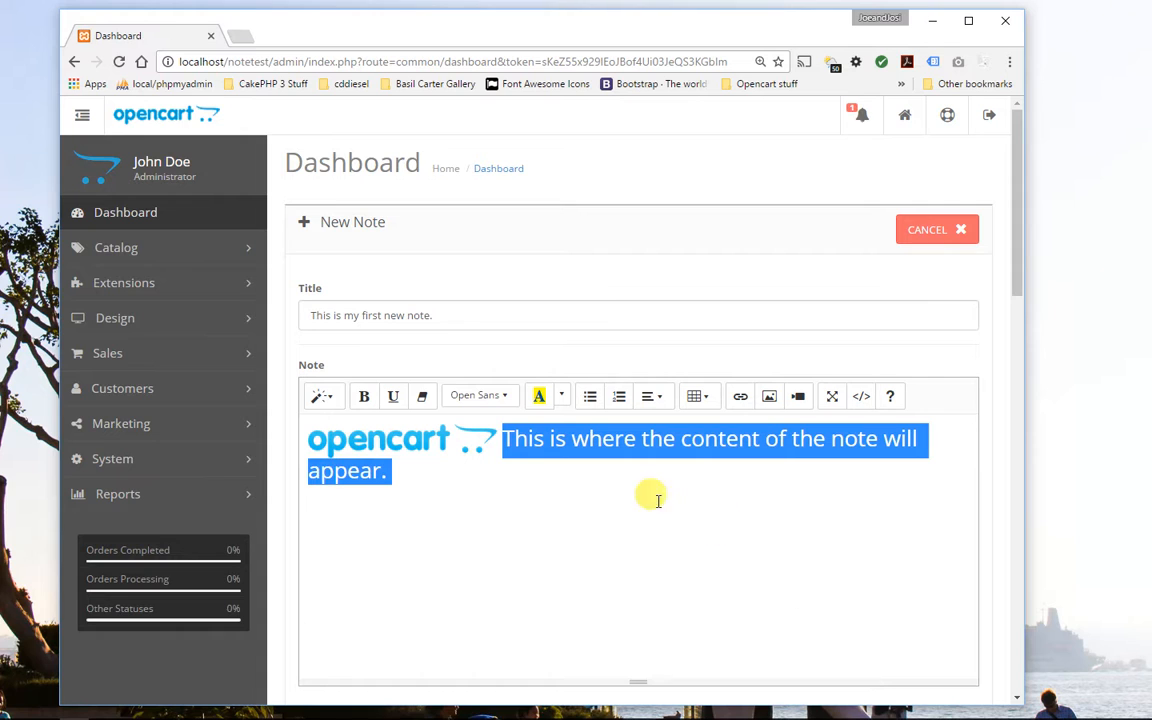
click(576, 510)
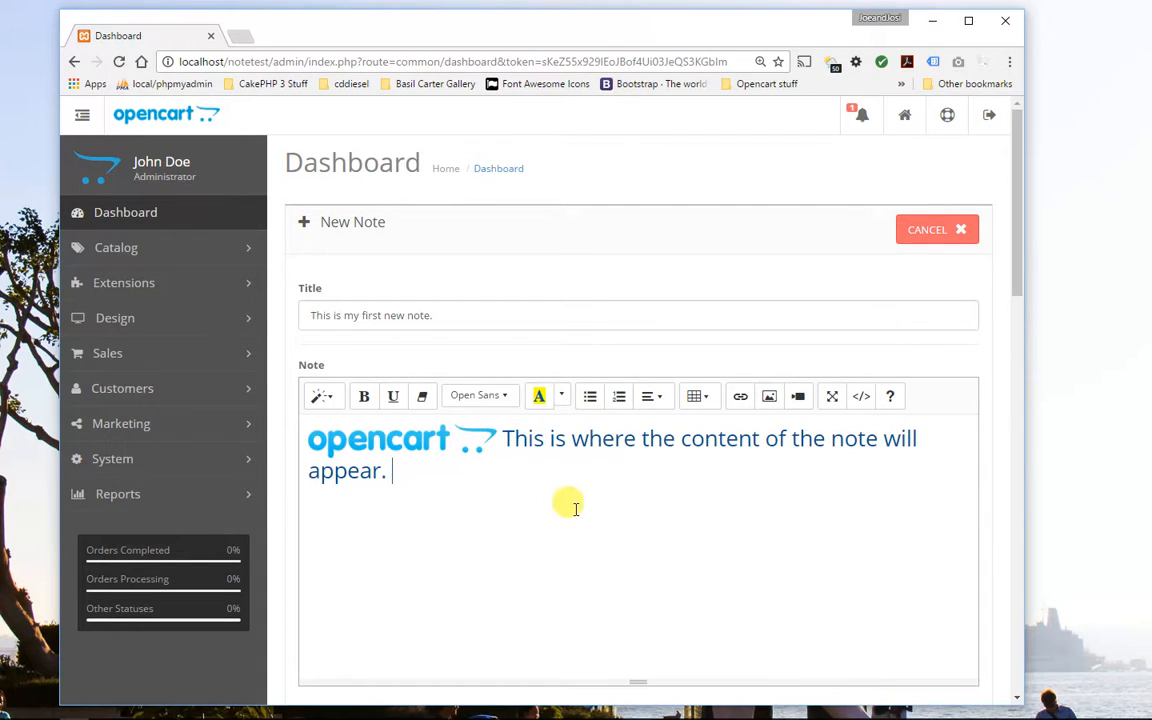
click(502, 442)
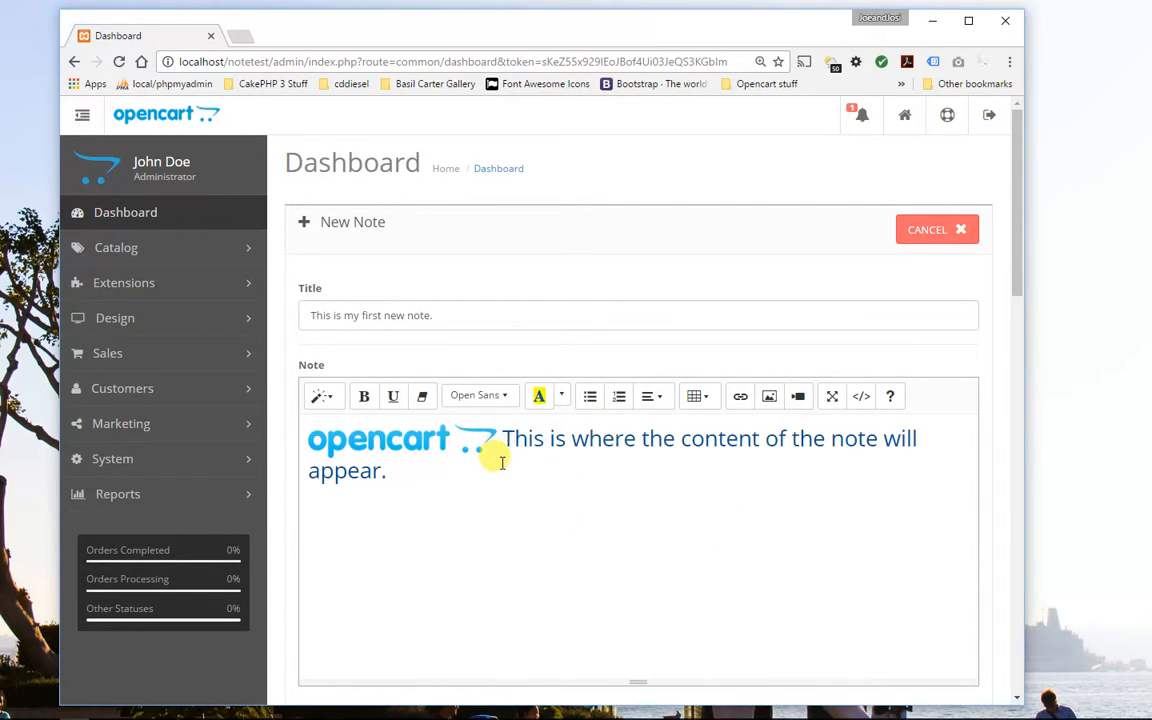
click(527, 514)
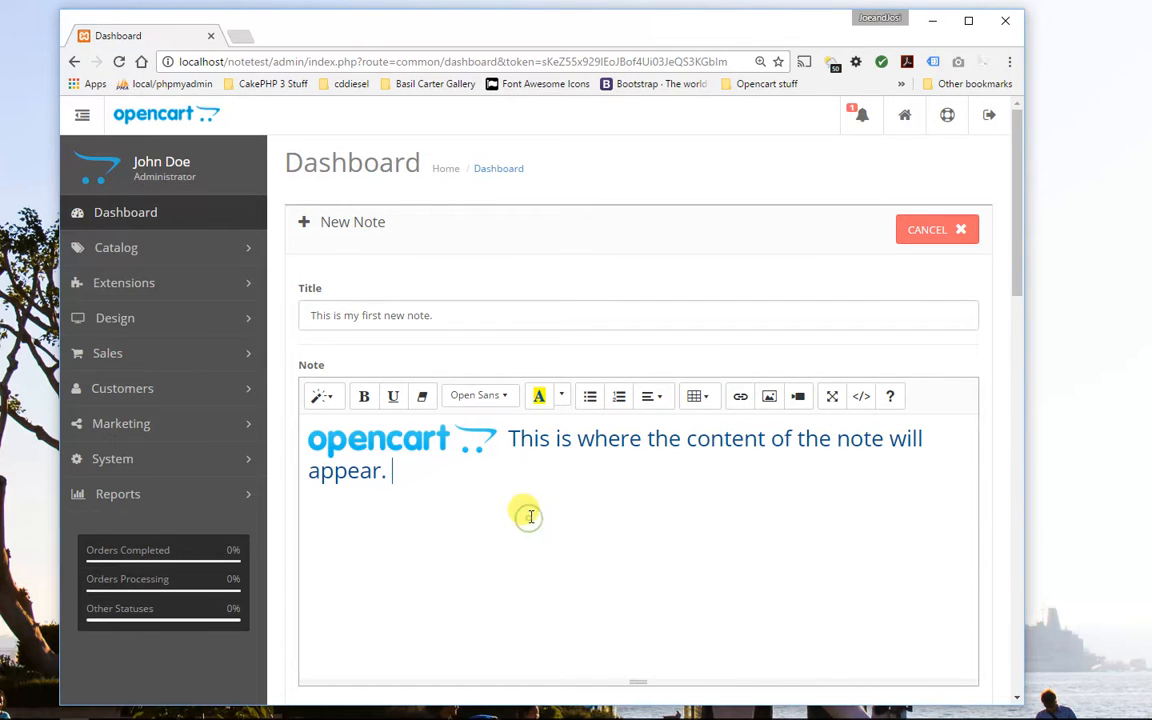
Step: Set the note's status to the option assigning it to a person and its order to 1, and create the note
scroll(510, 500, down, 2)
scroll(503, 490, down, 1)
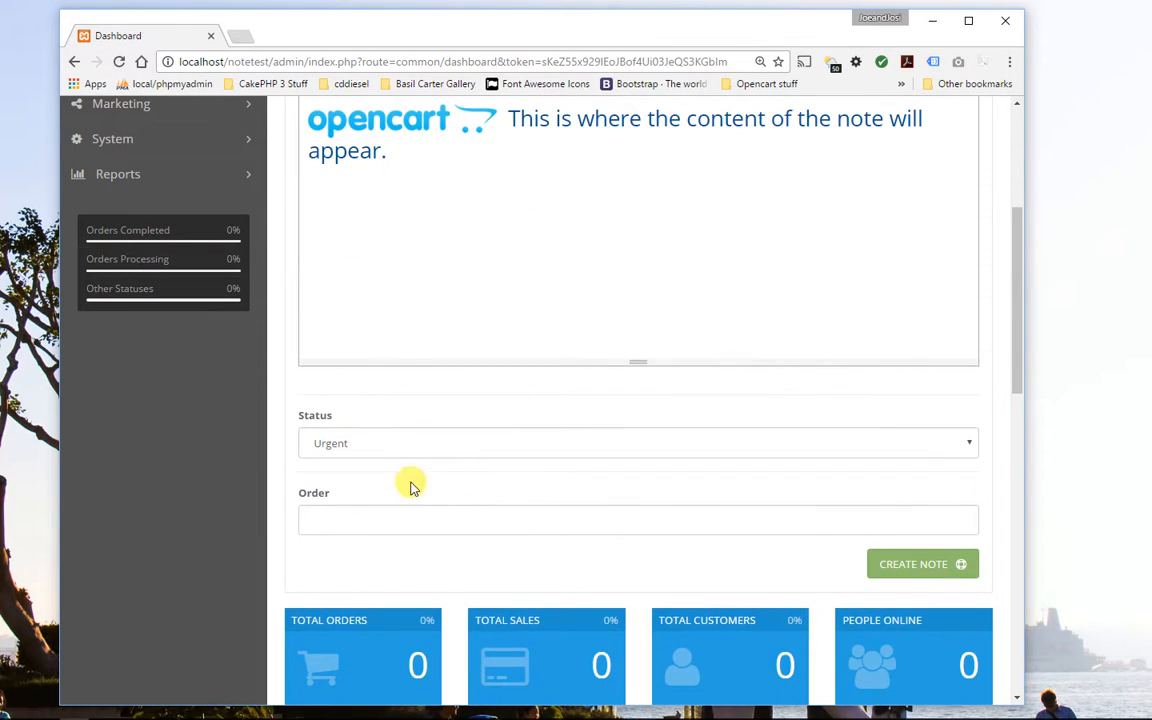
click(358, 446)
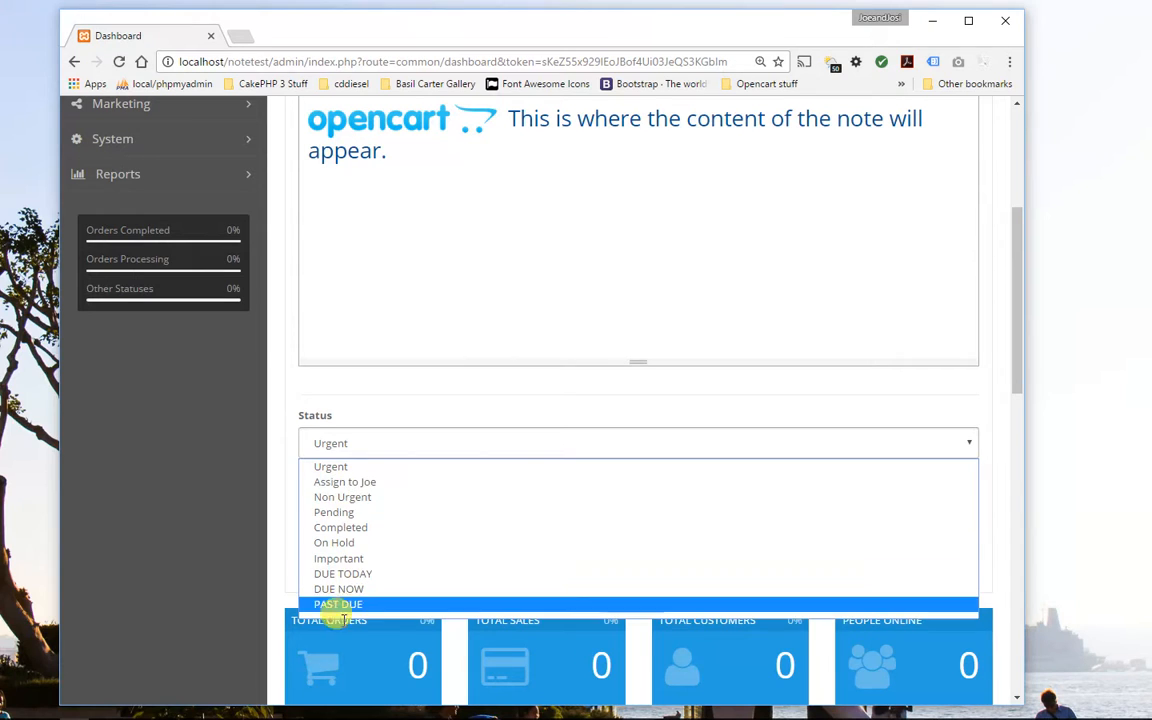
click(386, 485)
click(443, 519)
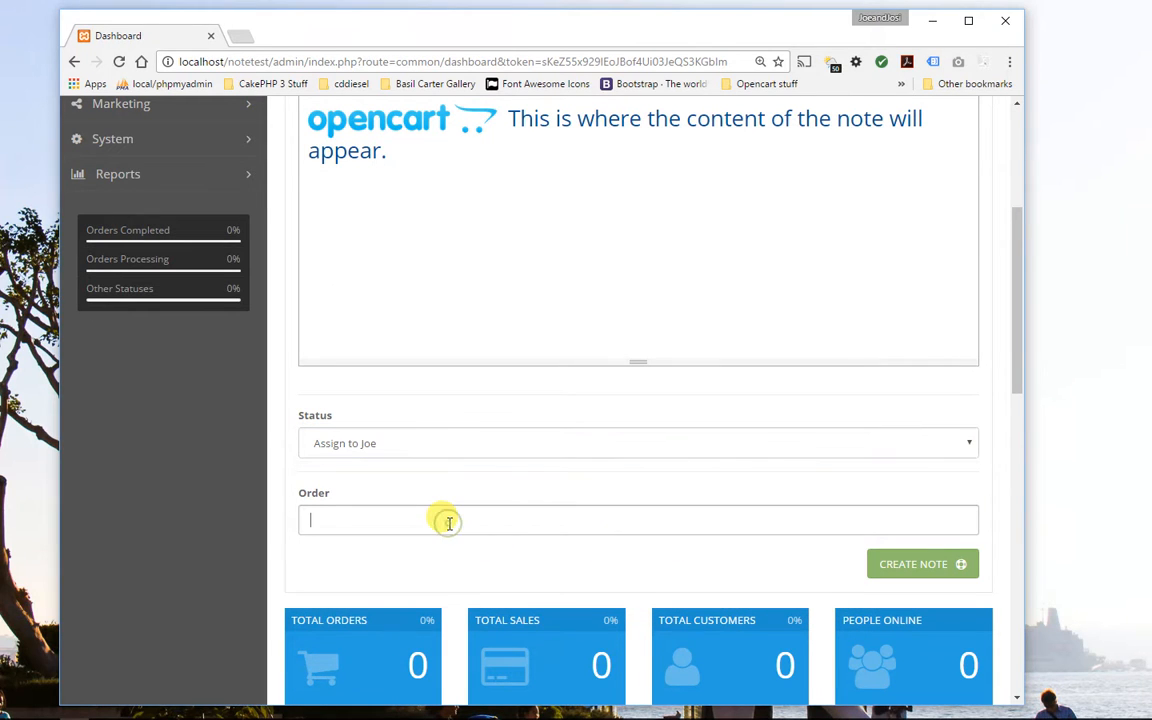
text(1)
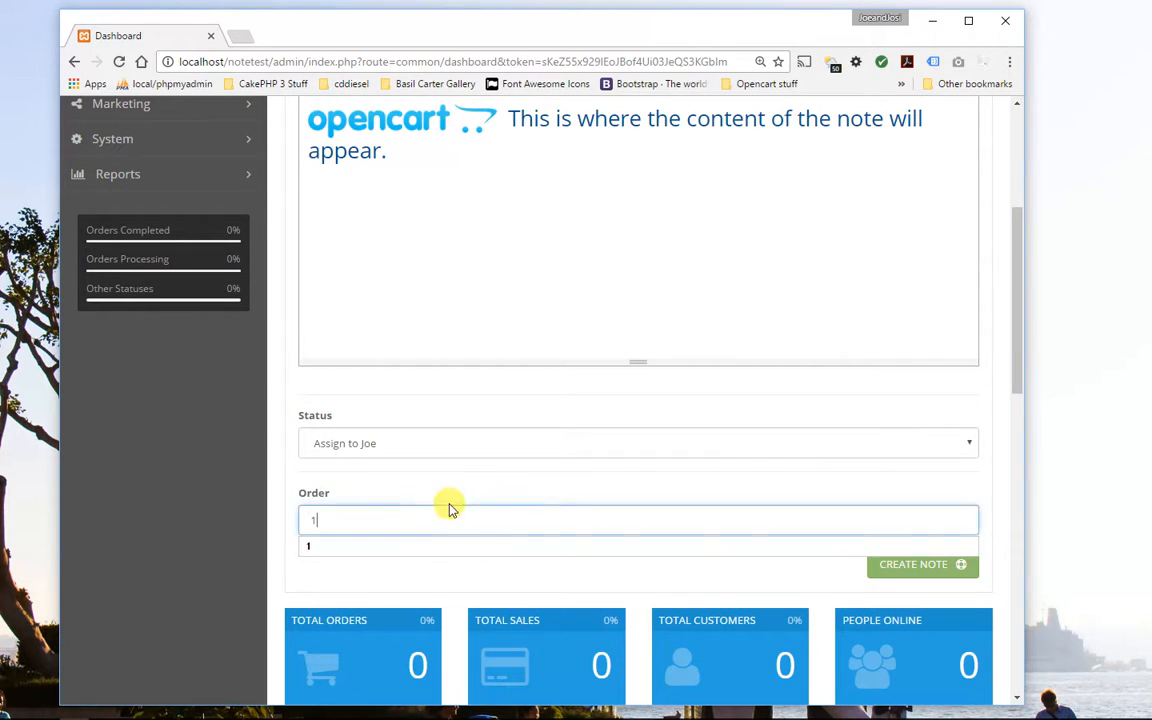
click(552, 495)
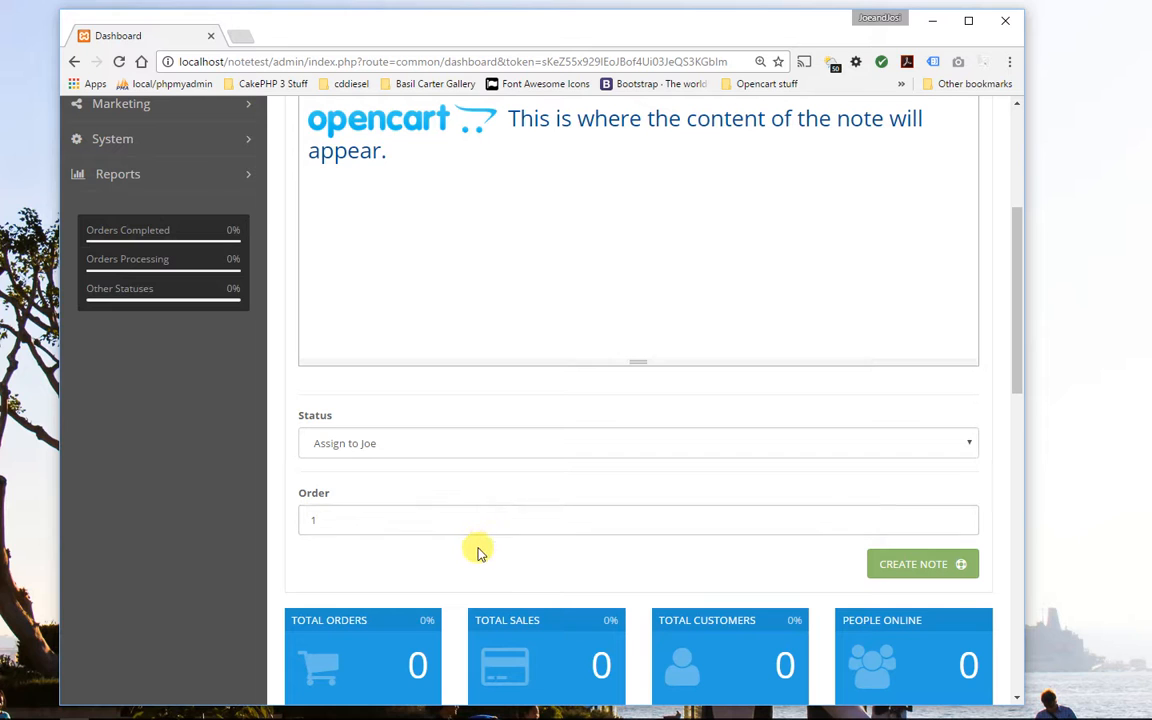
click(921, 566)
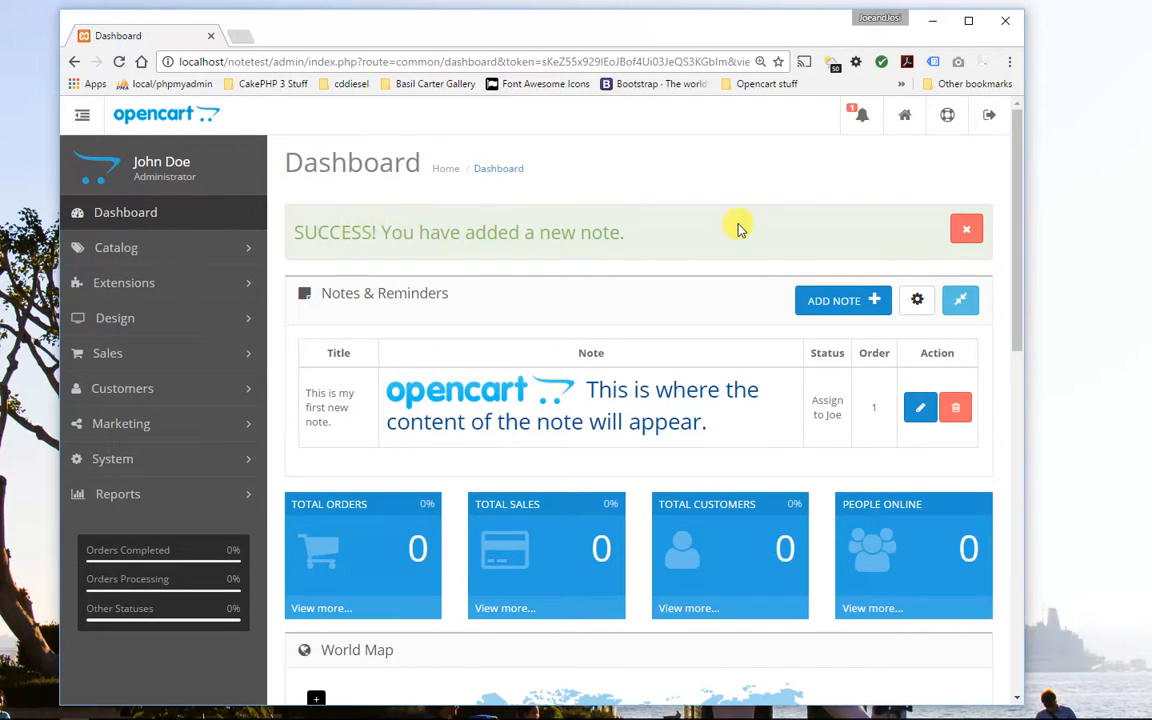
click(967, 232)
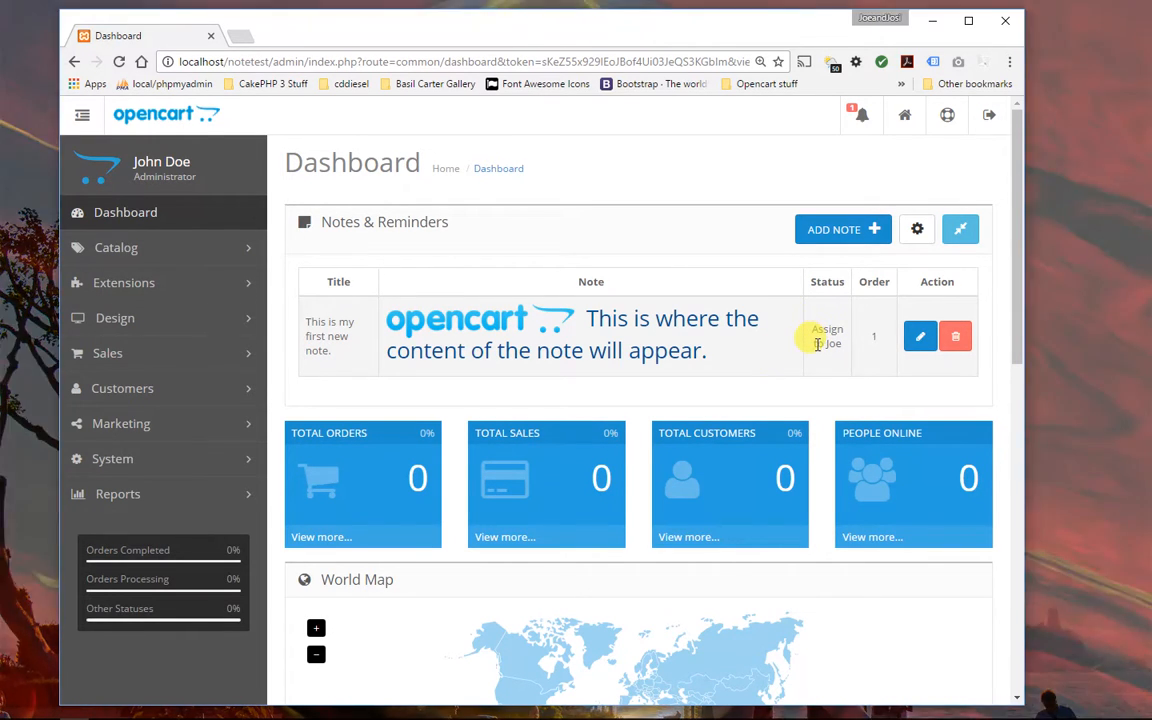
Step: Delete the status that assigns notes to a person from the Notes & Reminders settings
click(917, 230)
scroll(590, 440, down, 1)
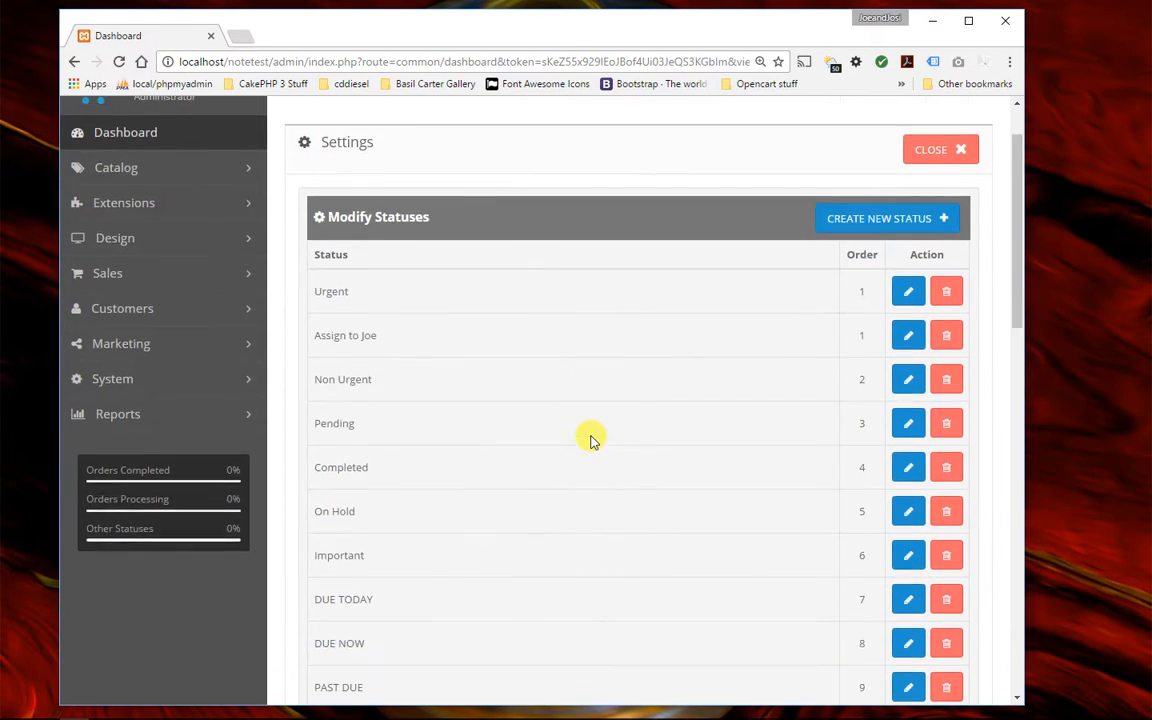
scroll(590, 440, down, 1)
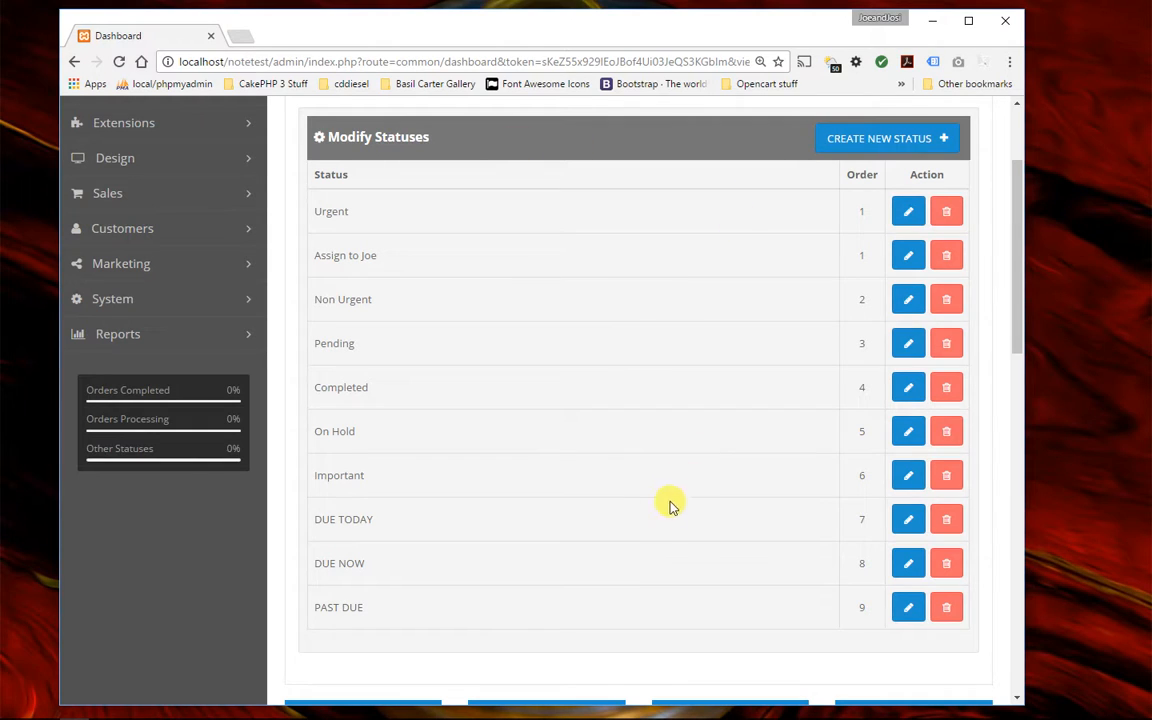
scroll(535, 555, up, 2)
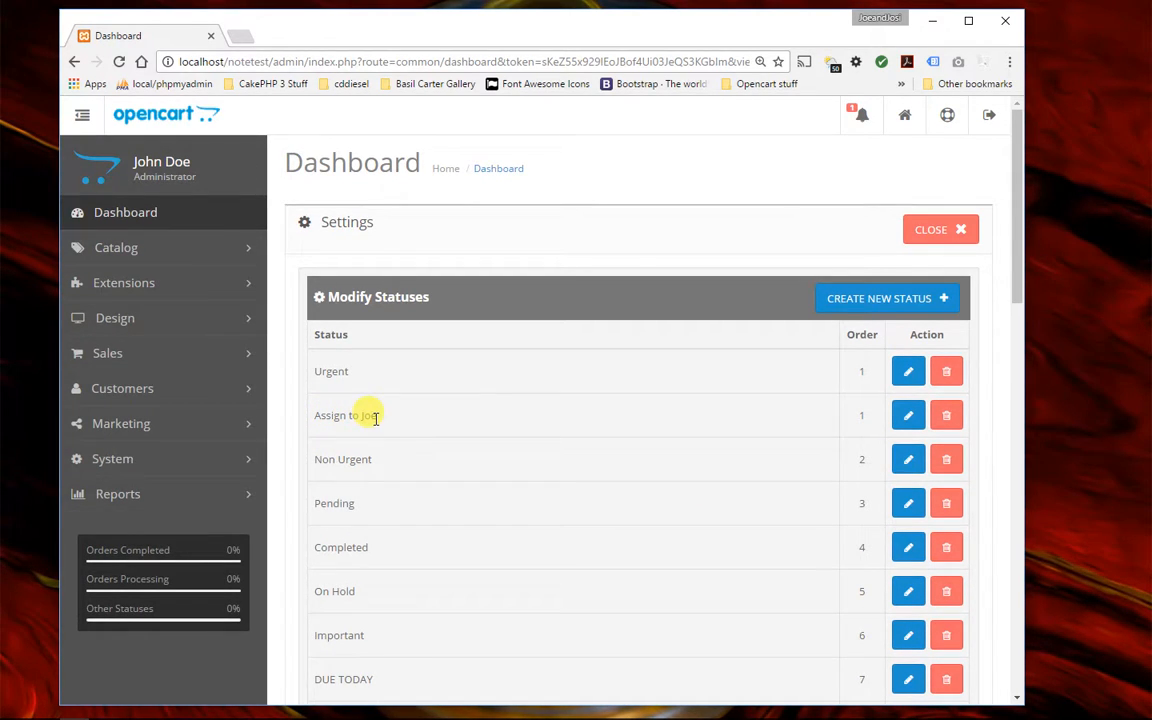
click(948, 424)
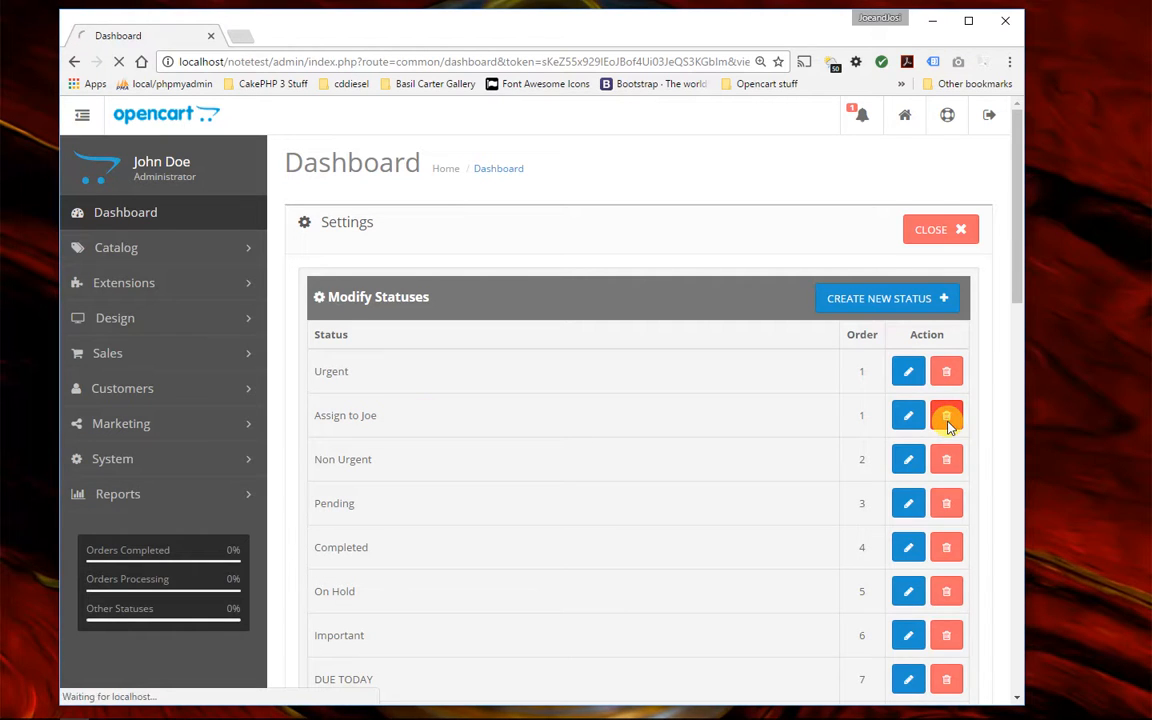
Step: Create a new status reading "Assign to" plus a different person's first name, with order 1, and close the settings
scroll(823, 501, down, 3)
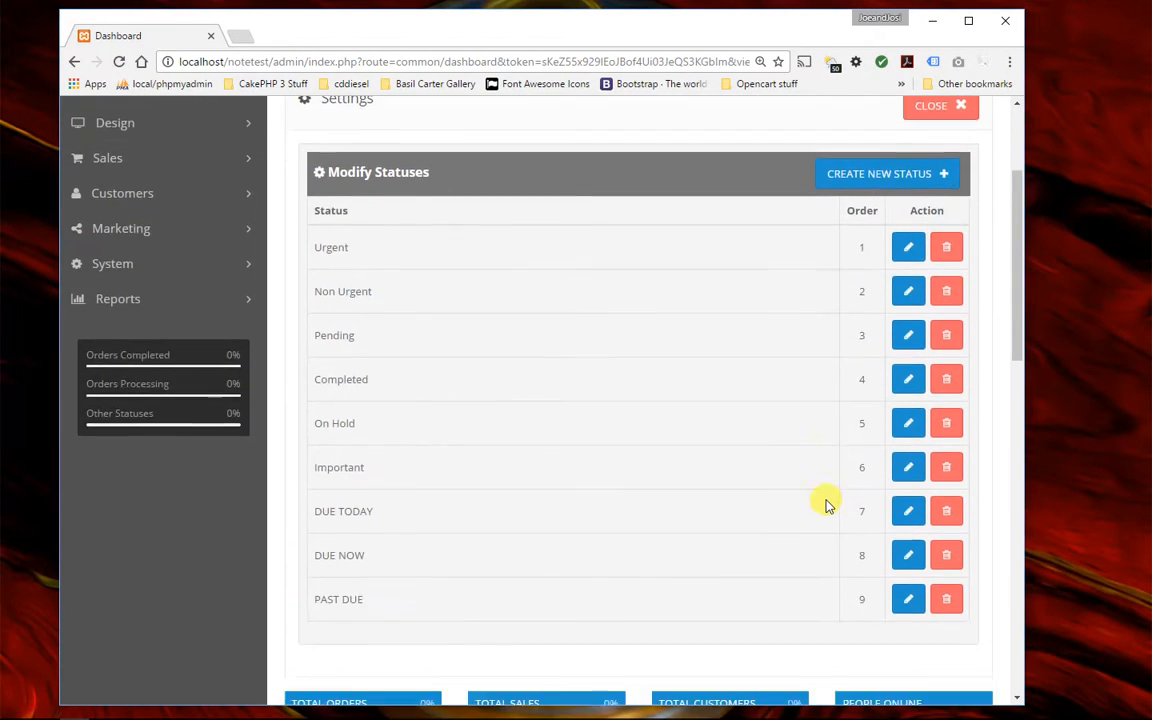
scroll(823, 510, up, 1)
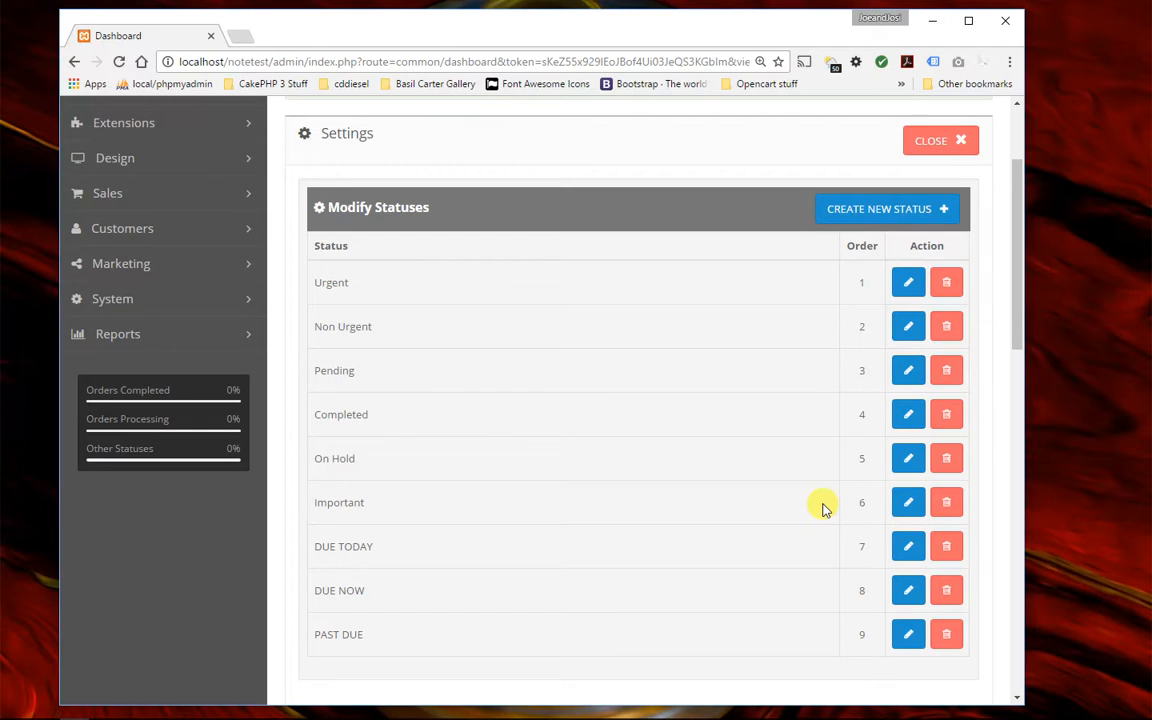
click(906, 208)
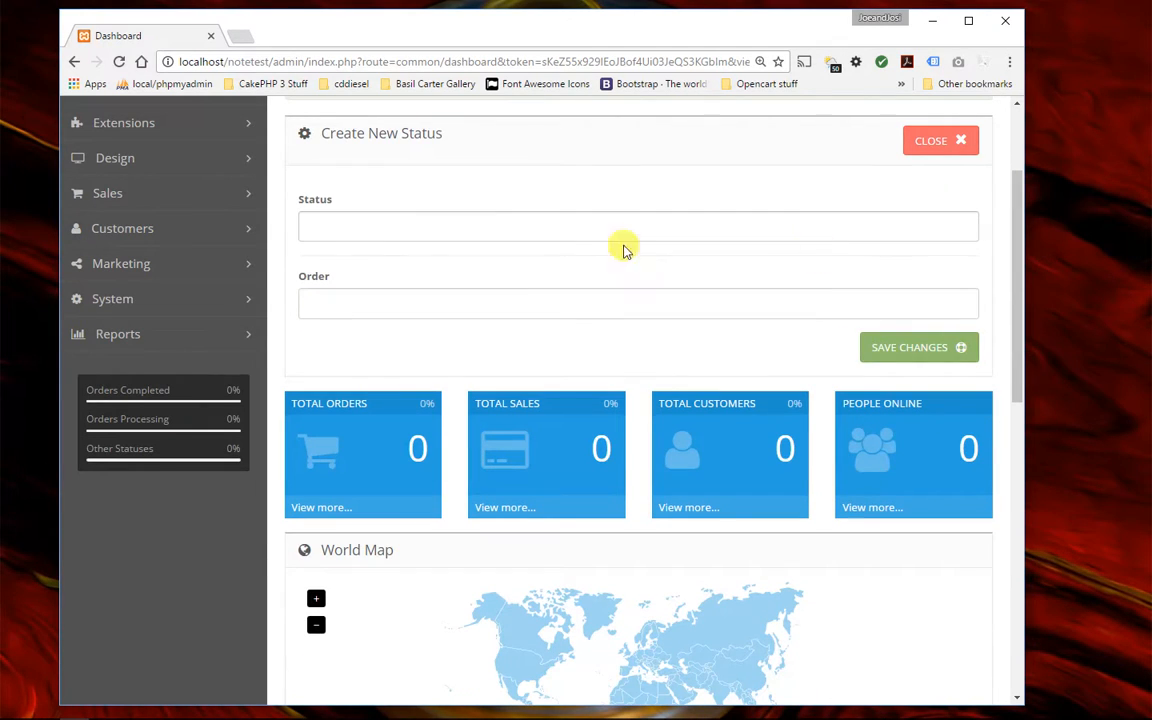
click(381, 228)
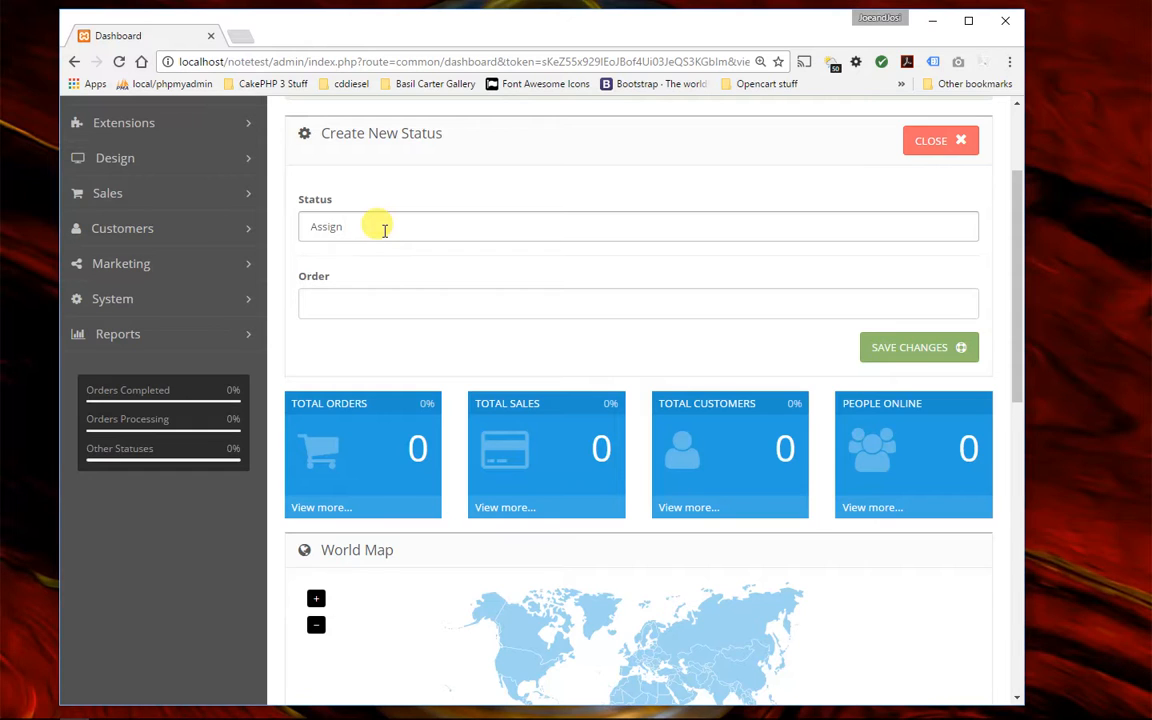
text(Assign to Leticia)
click(335, 303)
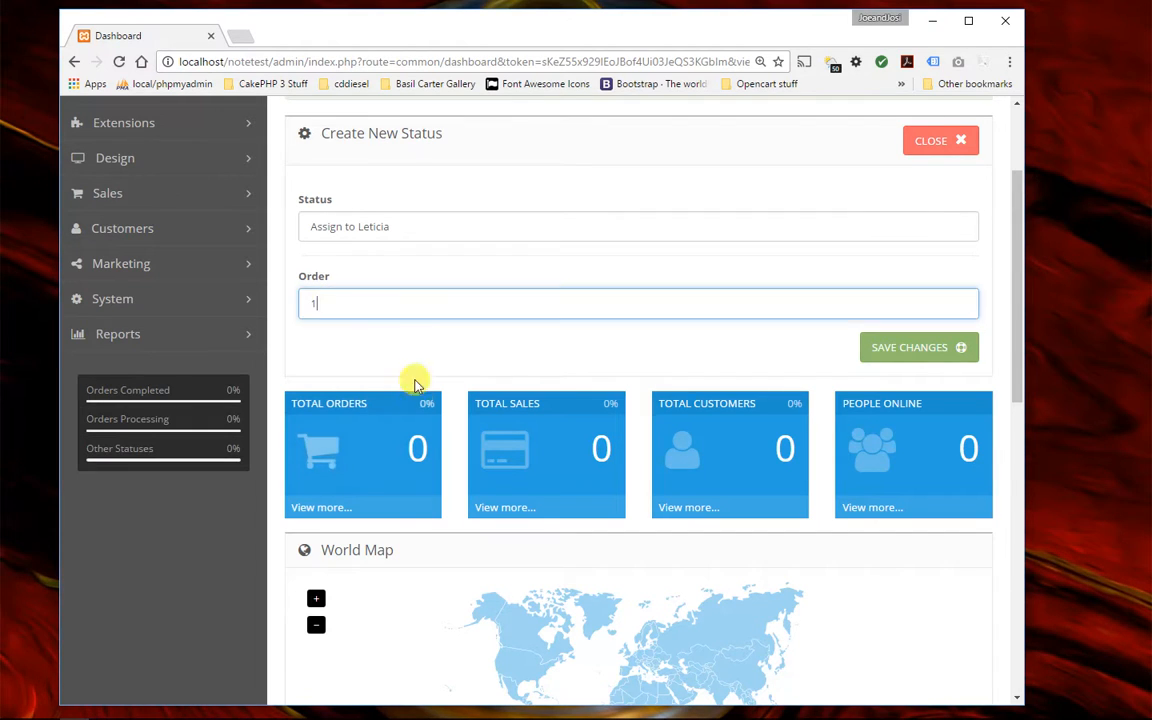
click(422, 337)
click(911, 352)
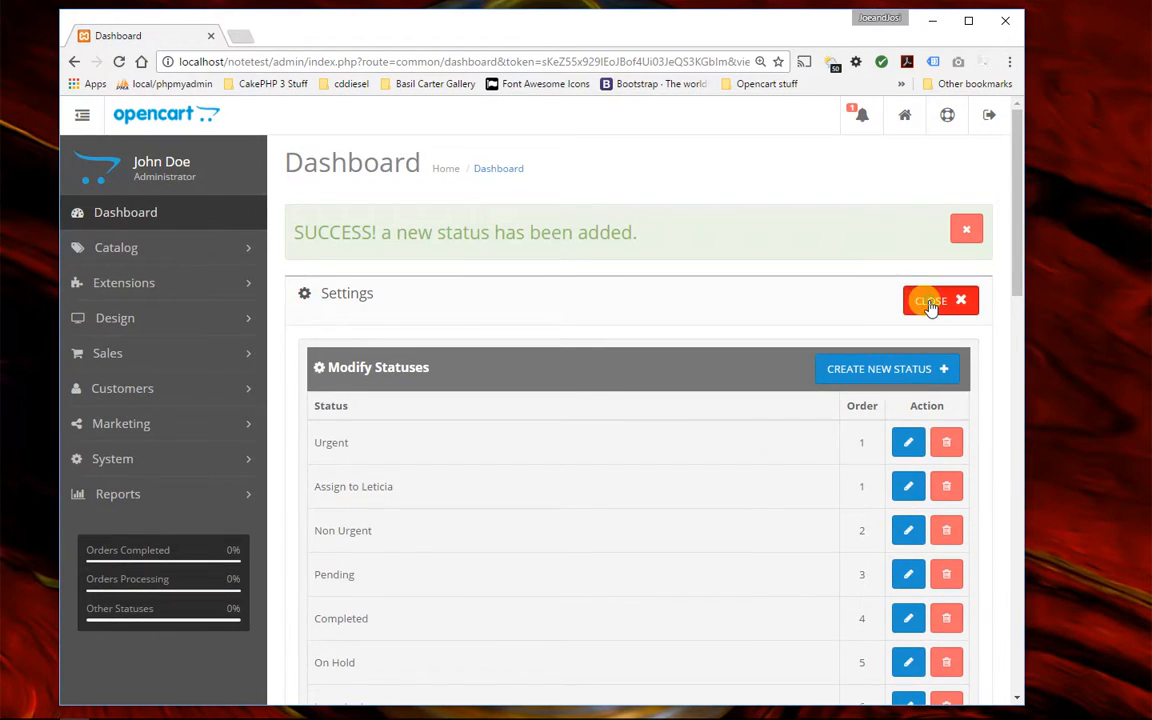
click(928, 300)
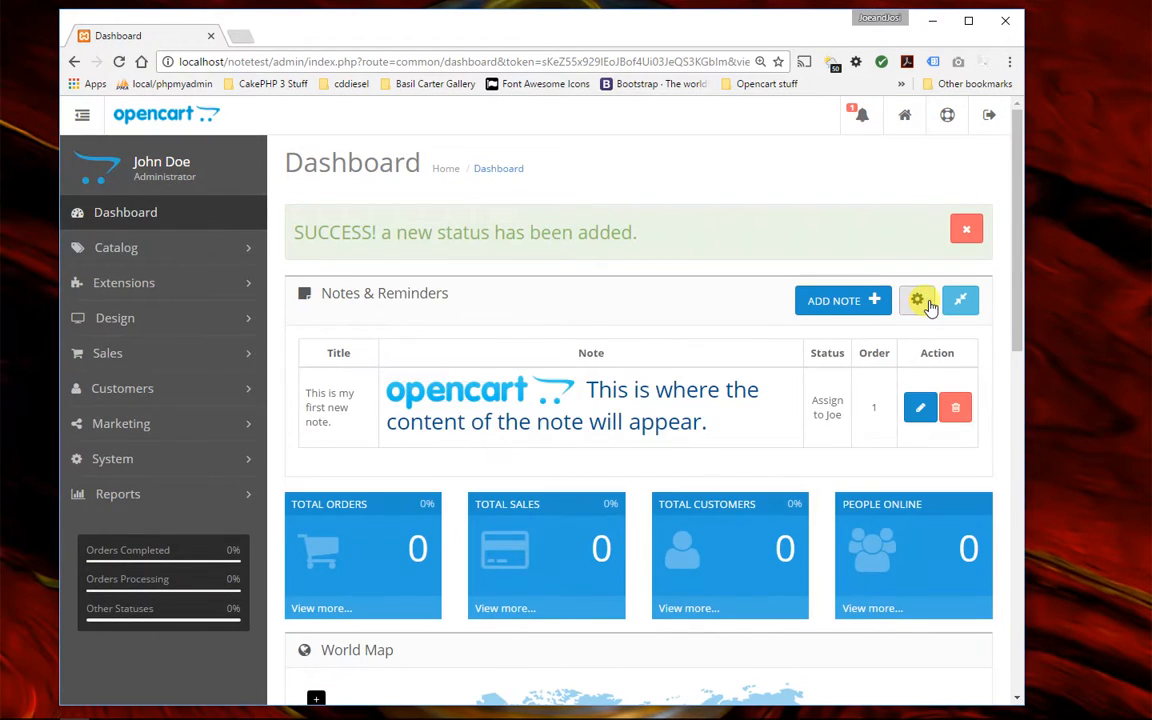
Step: Change the first note's status to the newly created "Assign to" option and save the changes
click(919, 407)
scroll(447, 517, down, 4)
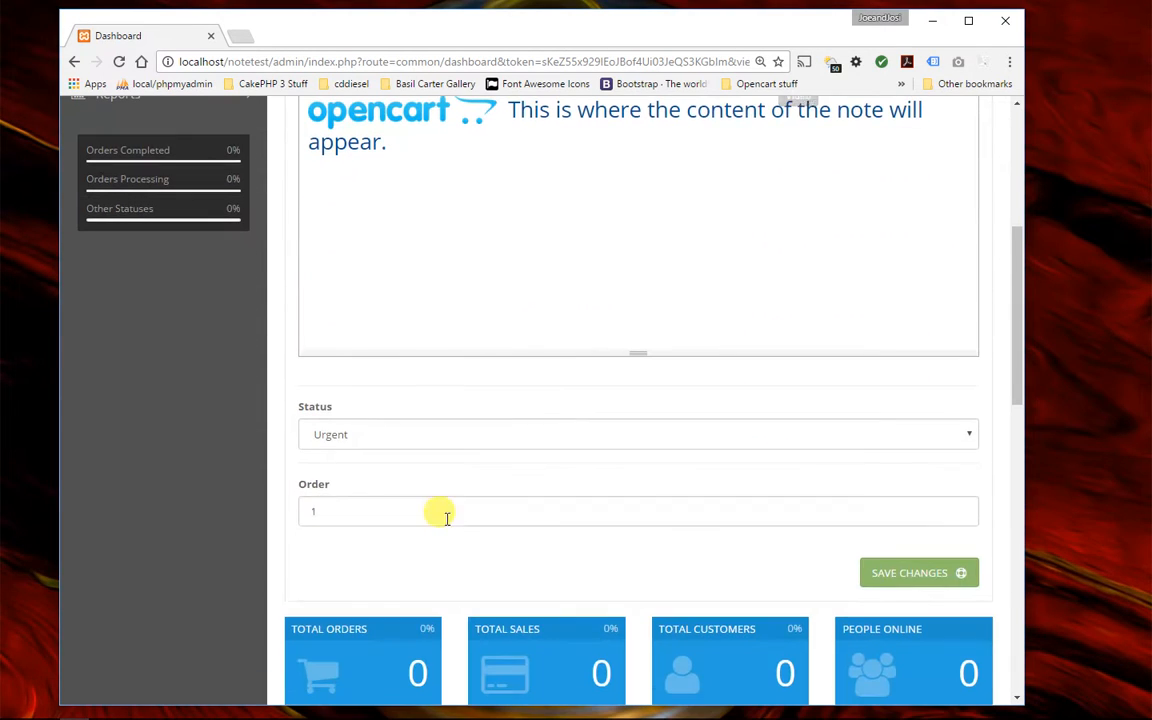
click(376, 440)
click(381, 473)
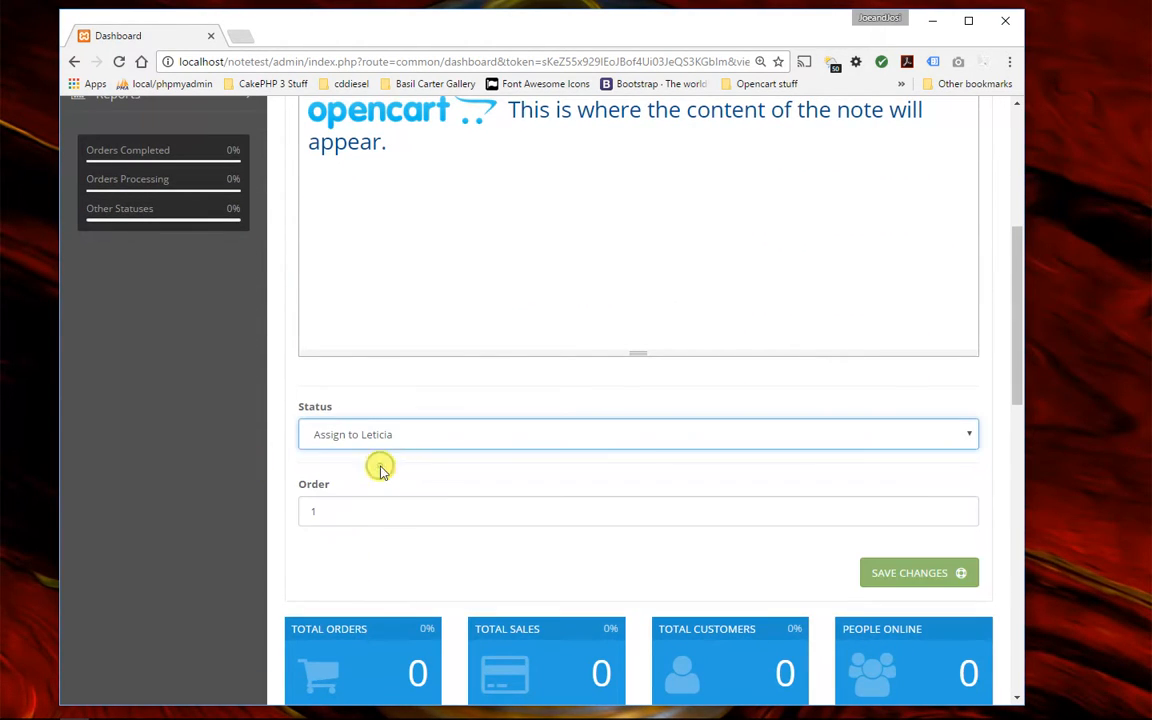
click(902, 576)
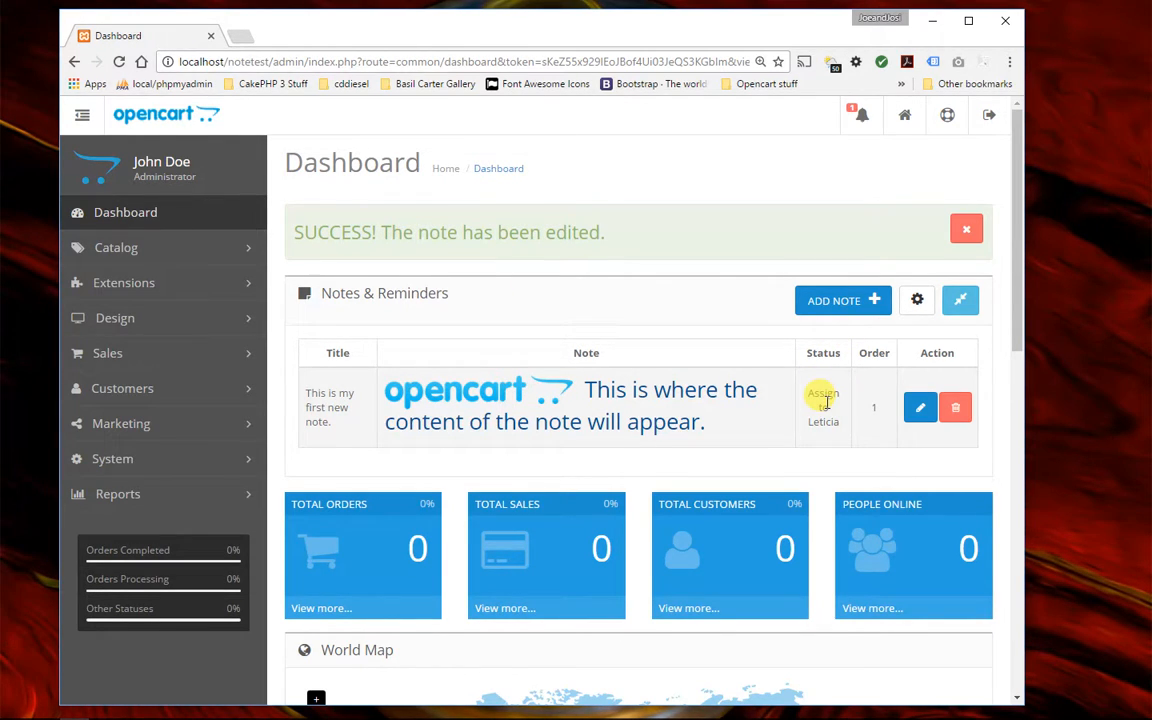
Step: Open the note for editing, review its title, content, status and order fields, and cancel without saving
click(922, 410)
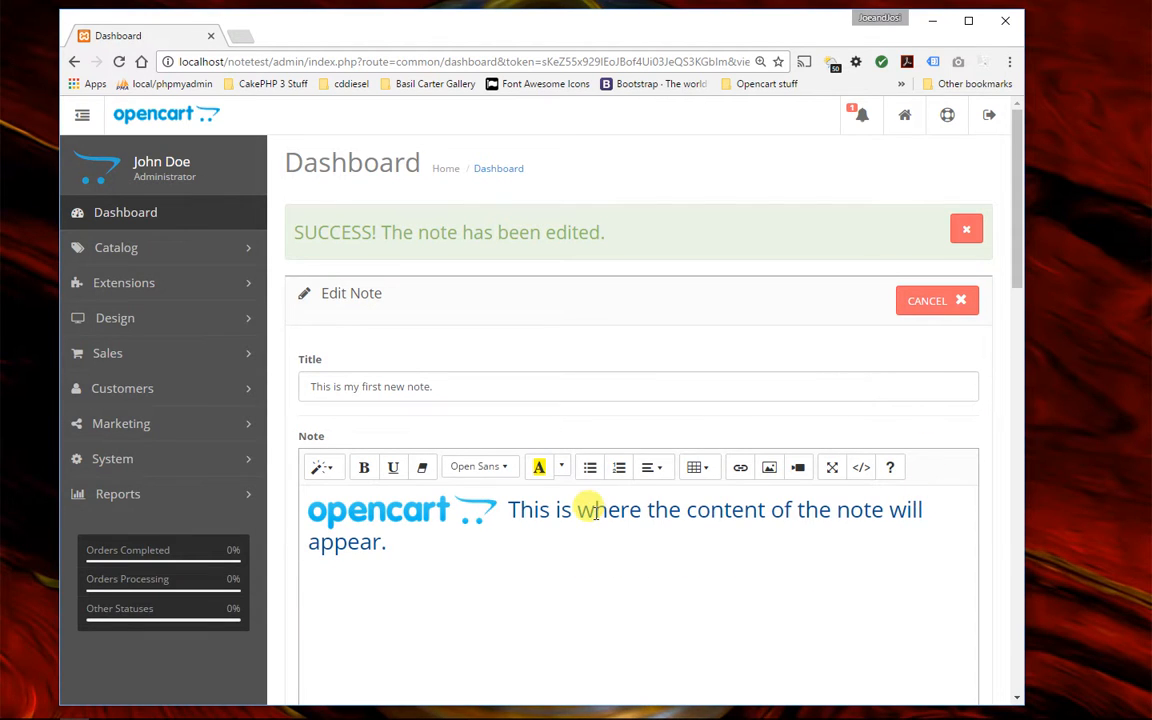
scroll(590, 512, down, 5)
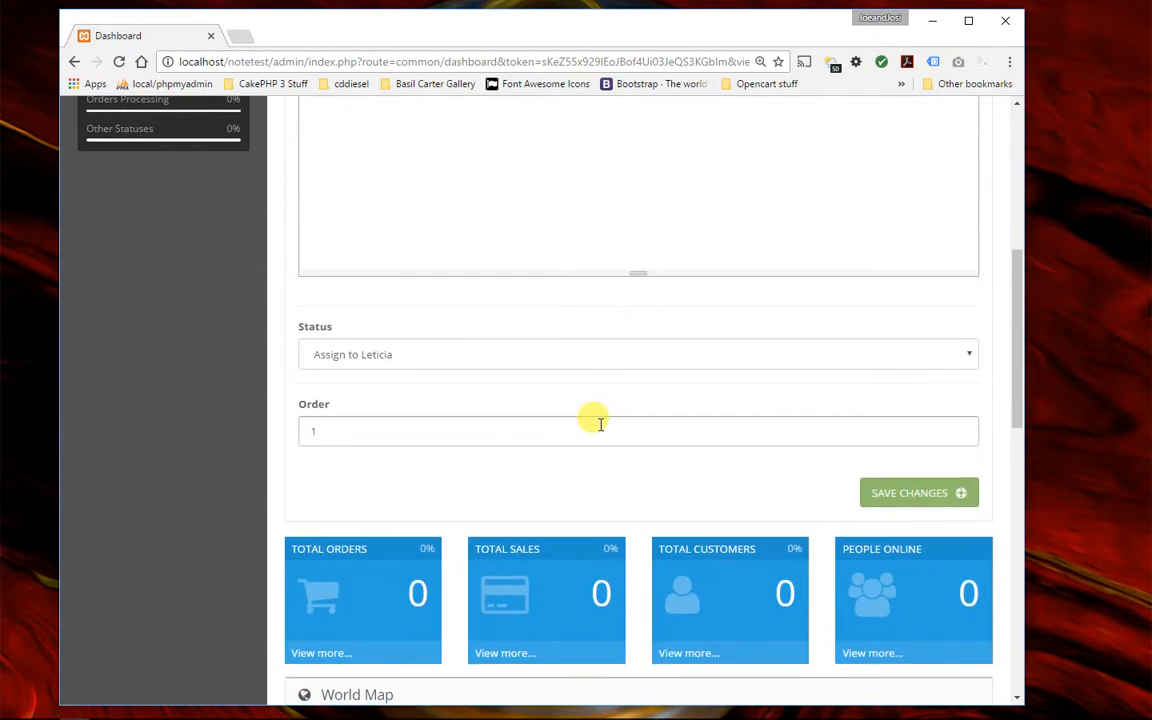
scroll(600, 427, up, 5)
scroll(345, 376, down, 3)
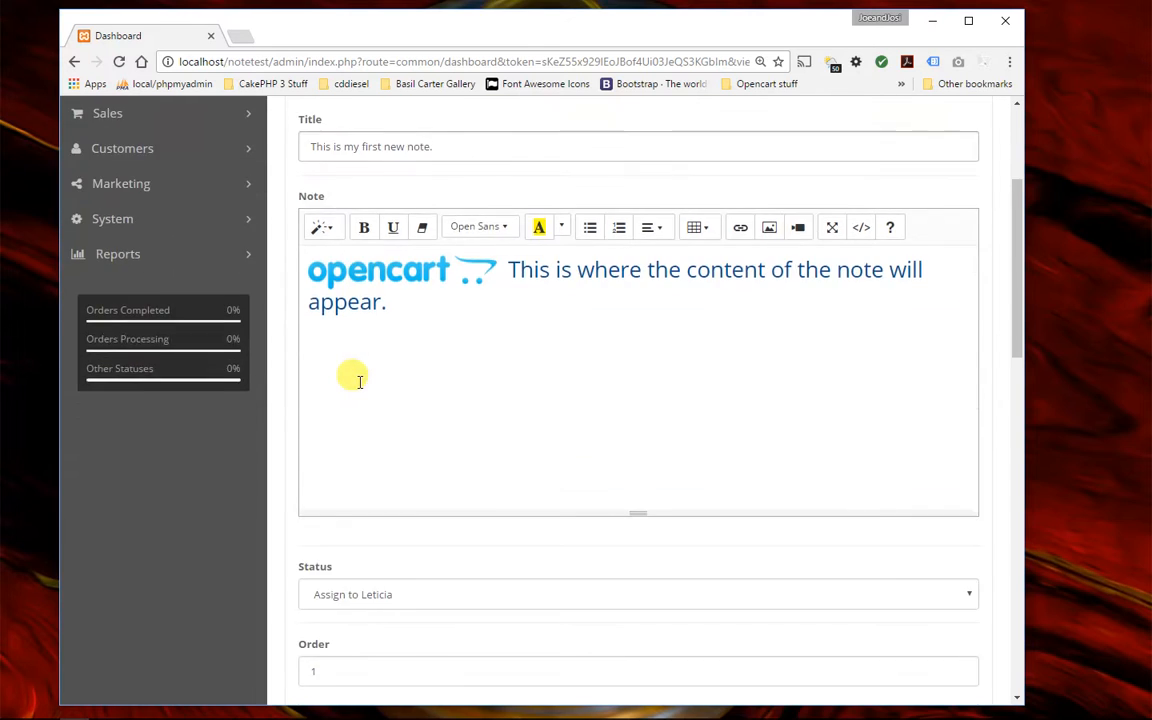
scroll(347, 380, up, 2)
click(915, 220)
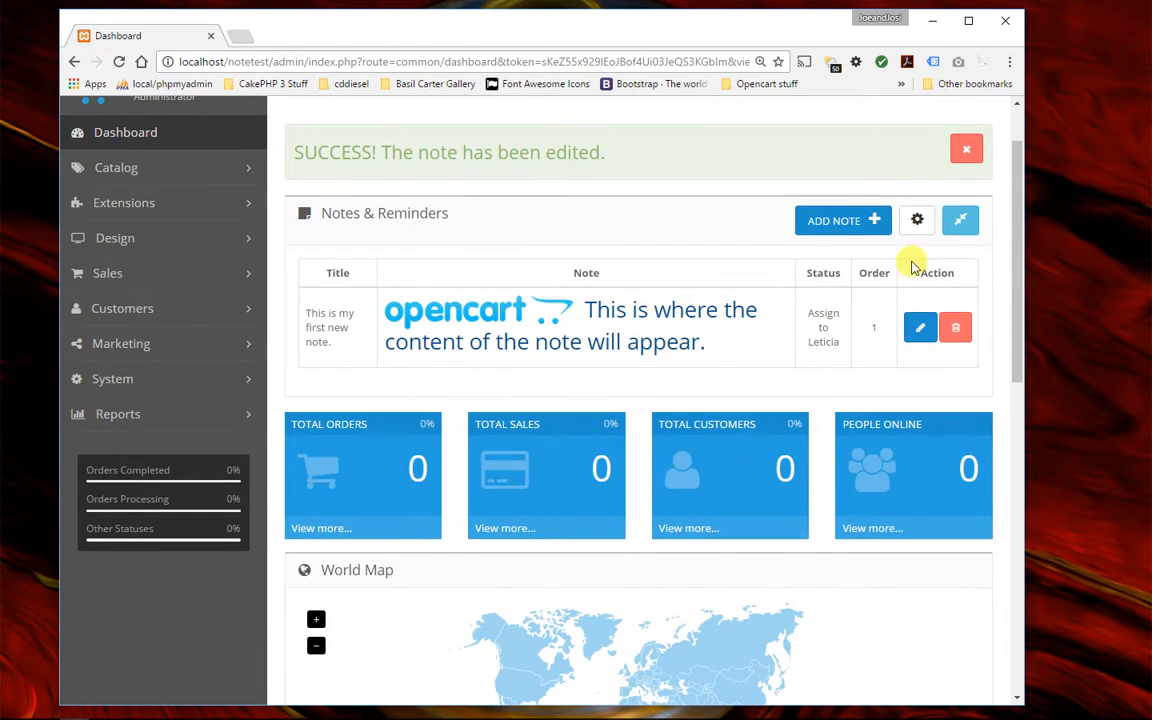
Step: Delete the note titled "This is my first new note.", confirm the deletion, and dismiss the success message
scroll(918, 226, up, 2)
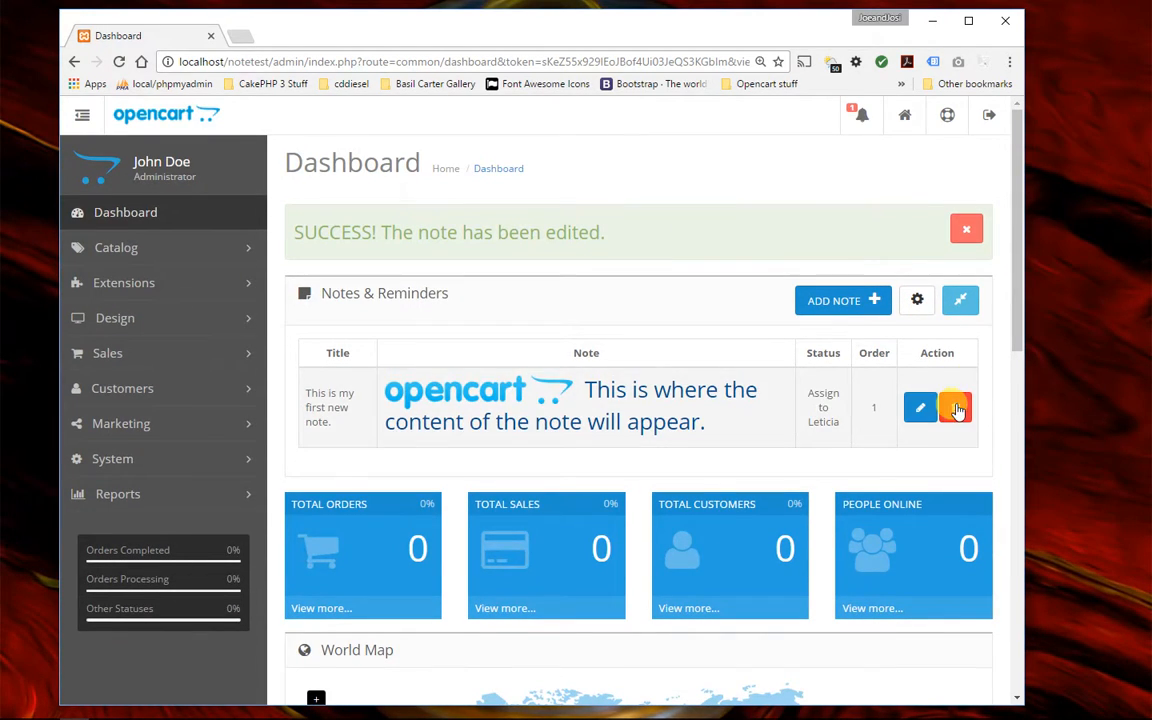
click(955, 408)
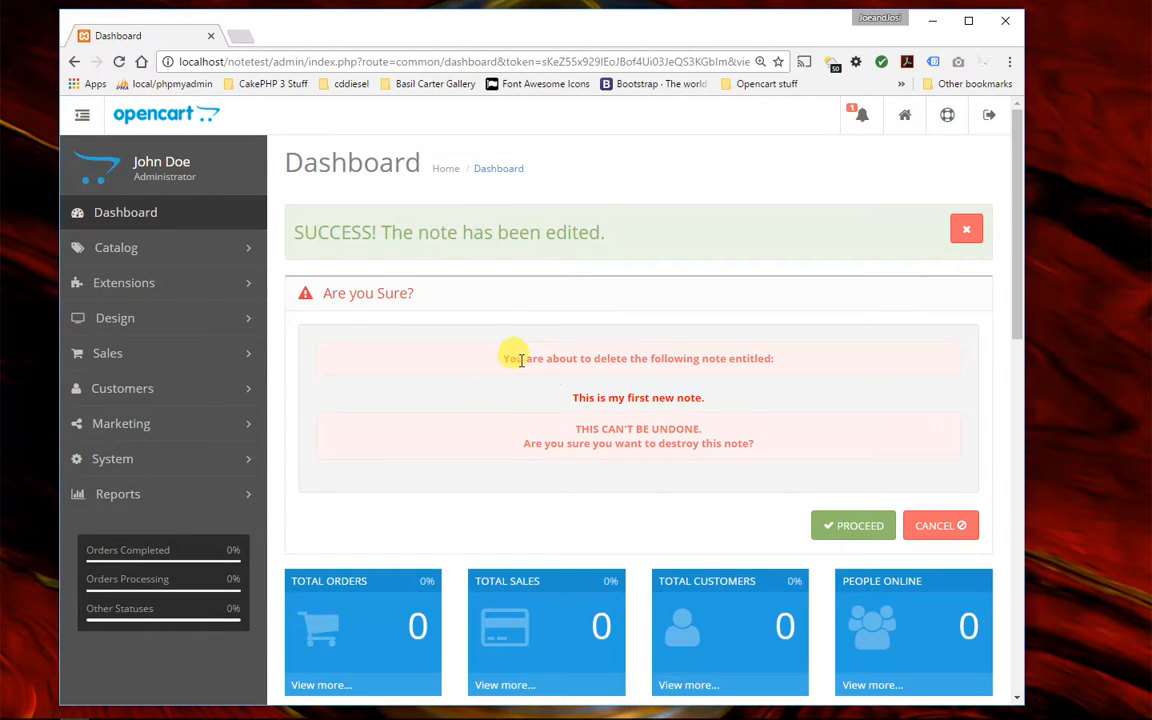
click(836, 530)
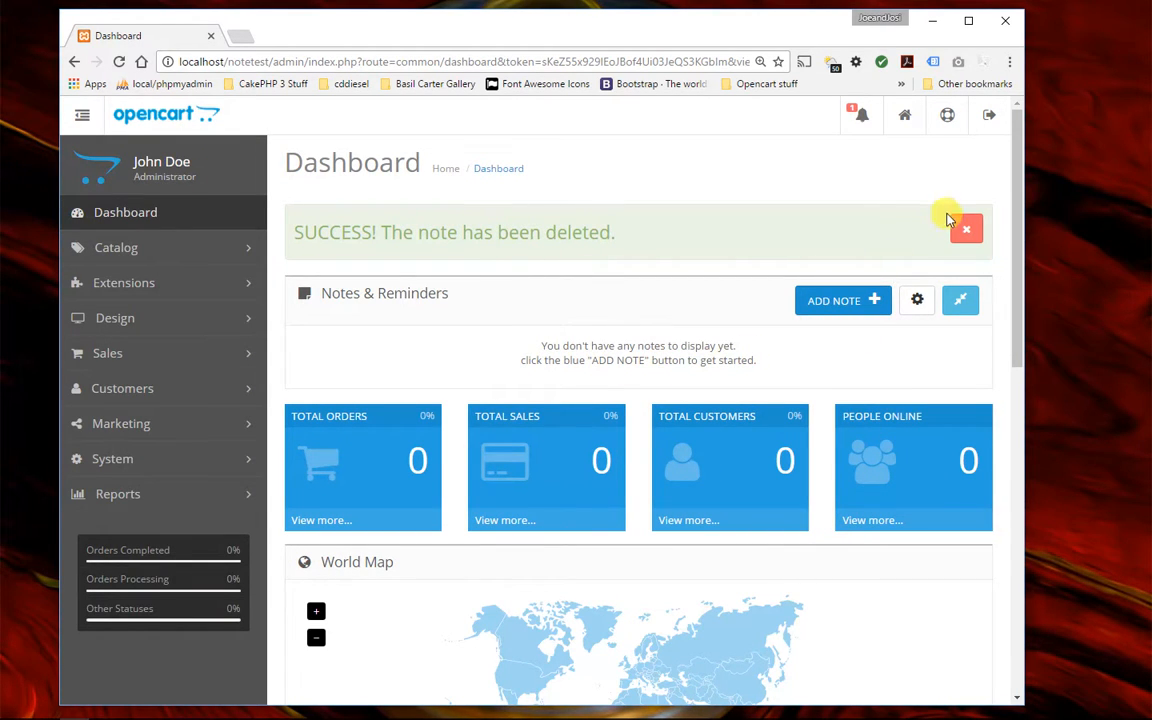
click(966, 232)
Step: Create a note titled "This is a demonstration note" with content "This is some content.", status Pending and order 1, and dismiss the success message
click(858, 234)
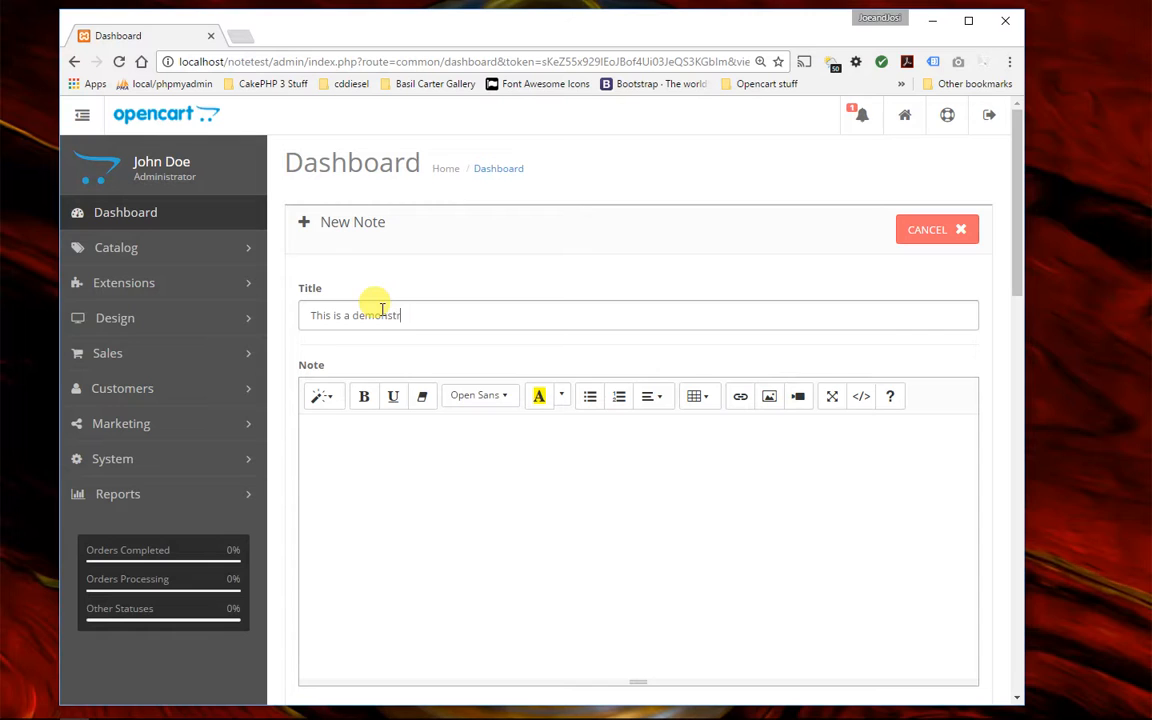
click(358, 428)
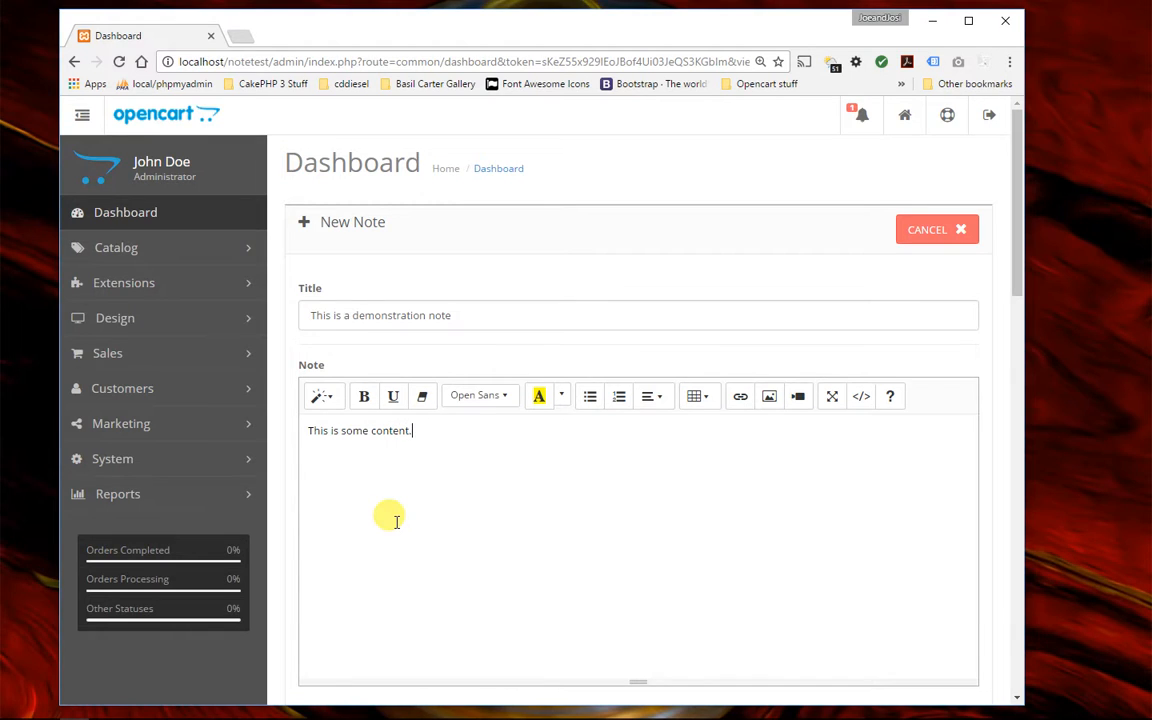
scroll(390, 512, down, 3)
click(360, 442)
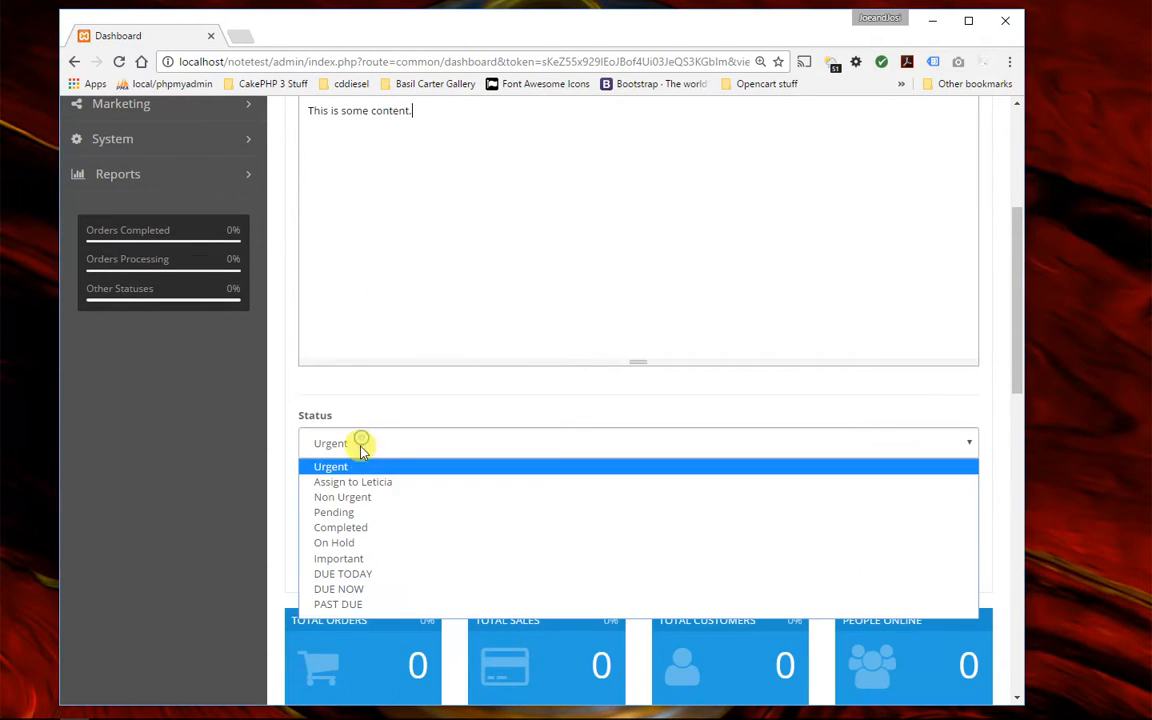
click(360, 511)
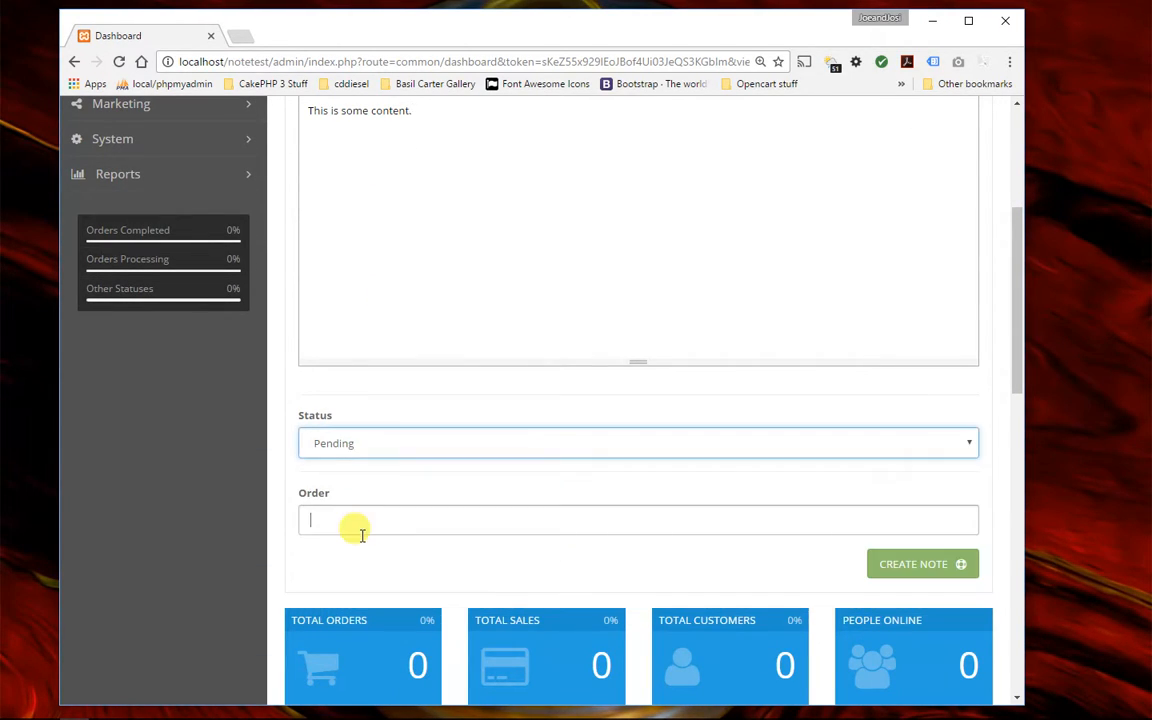
text(1)
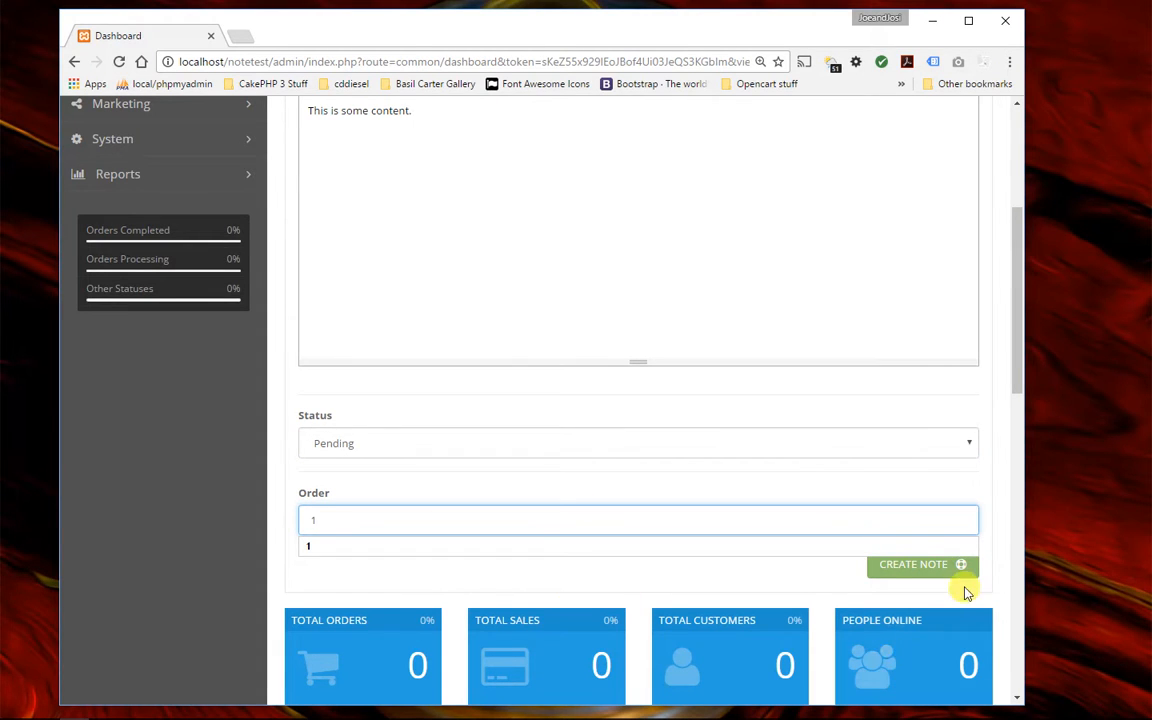
click(920, 566)
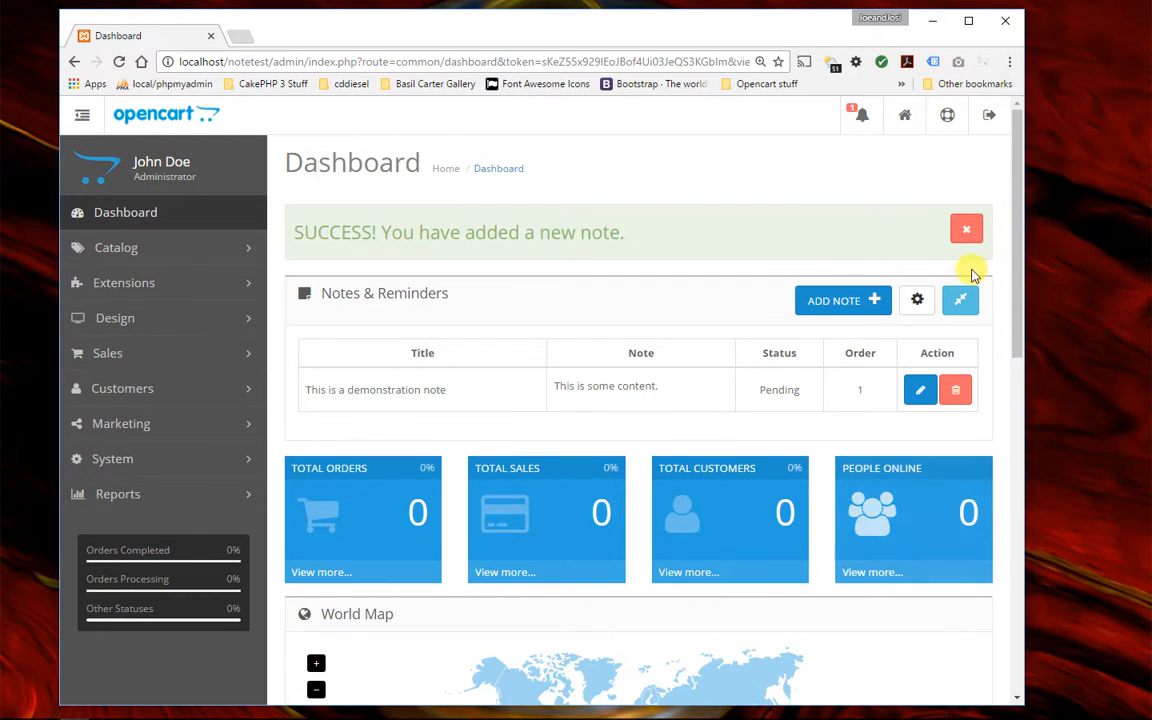
click(966, 234)
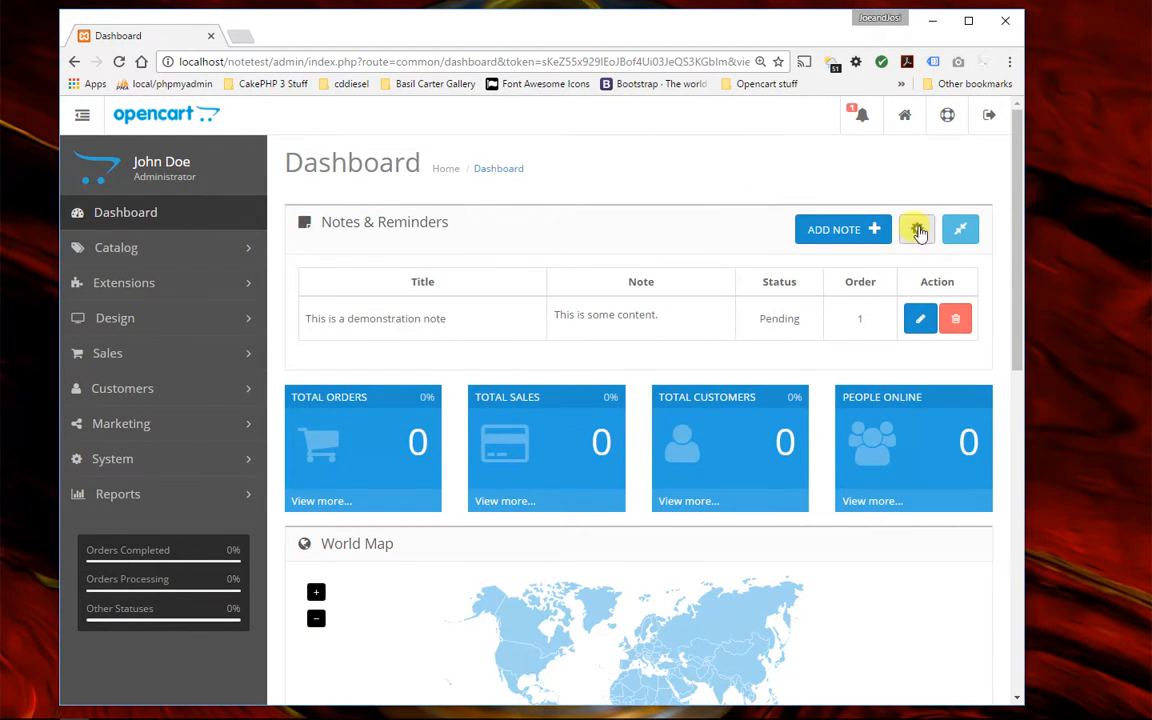
Step: Collapse the Notes & Reminders panel, check it after leaving and returning to the dashboard, and expand it again
click(965, 234)
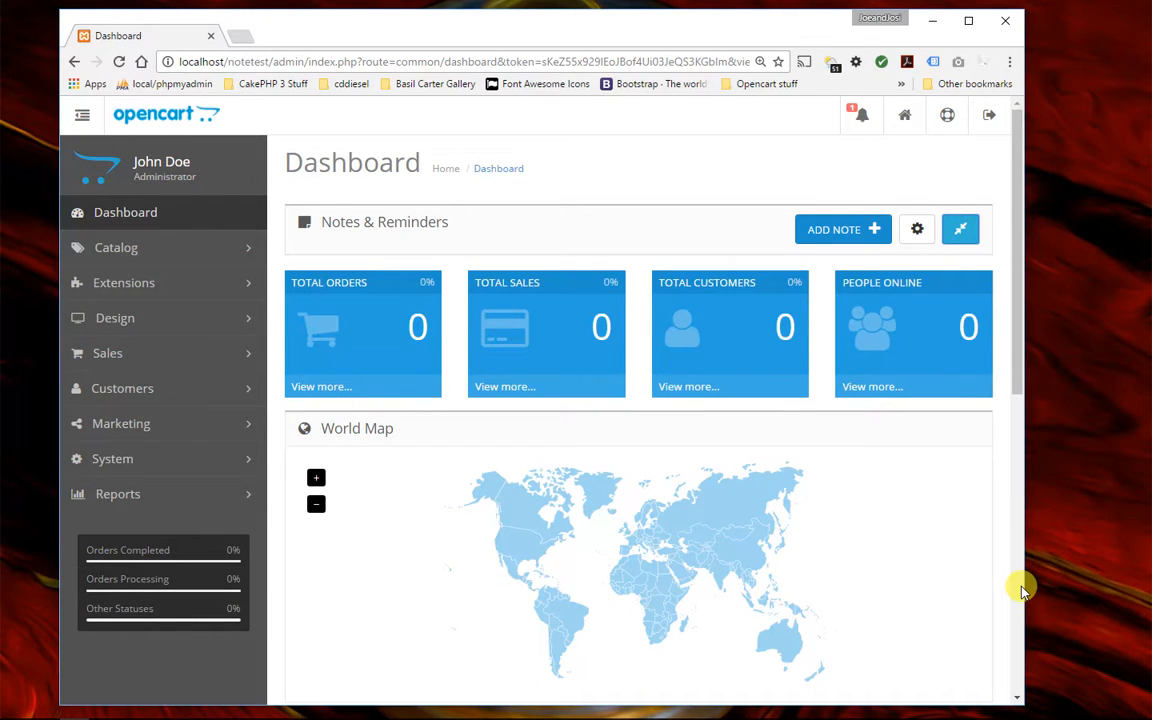
click(122, 358)
click(120, 390)
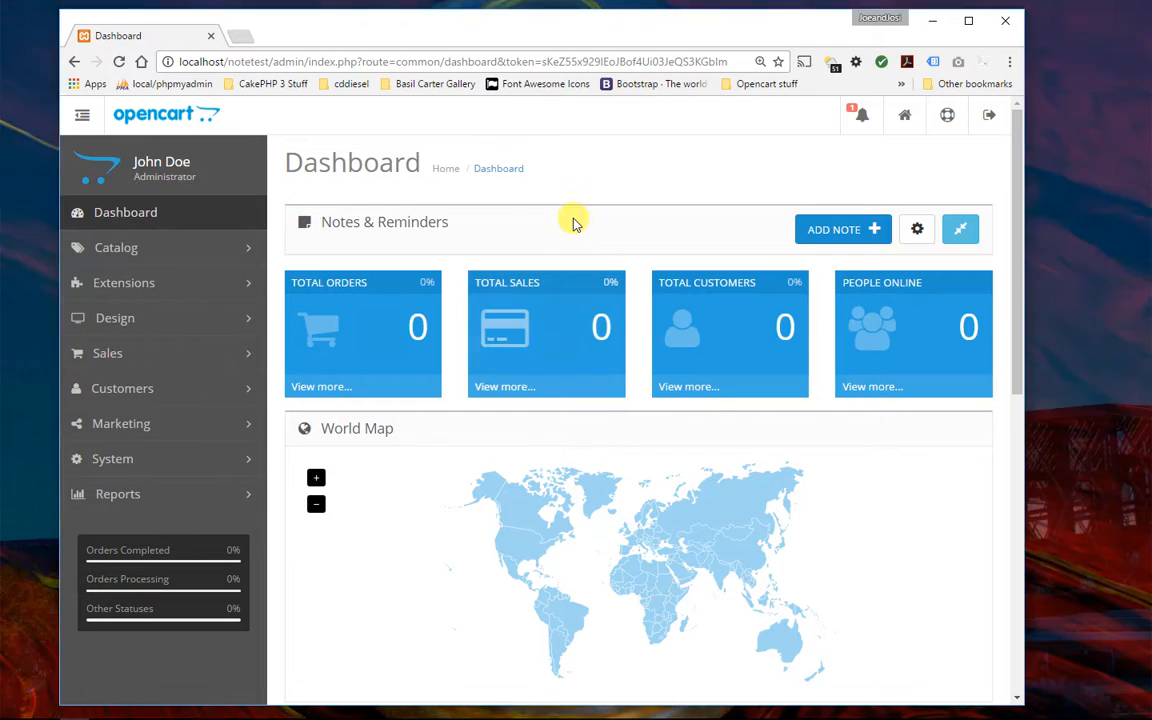
click(962, 230)
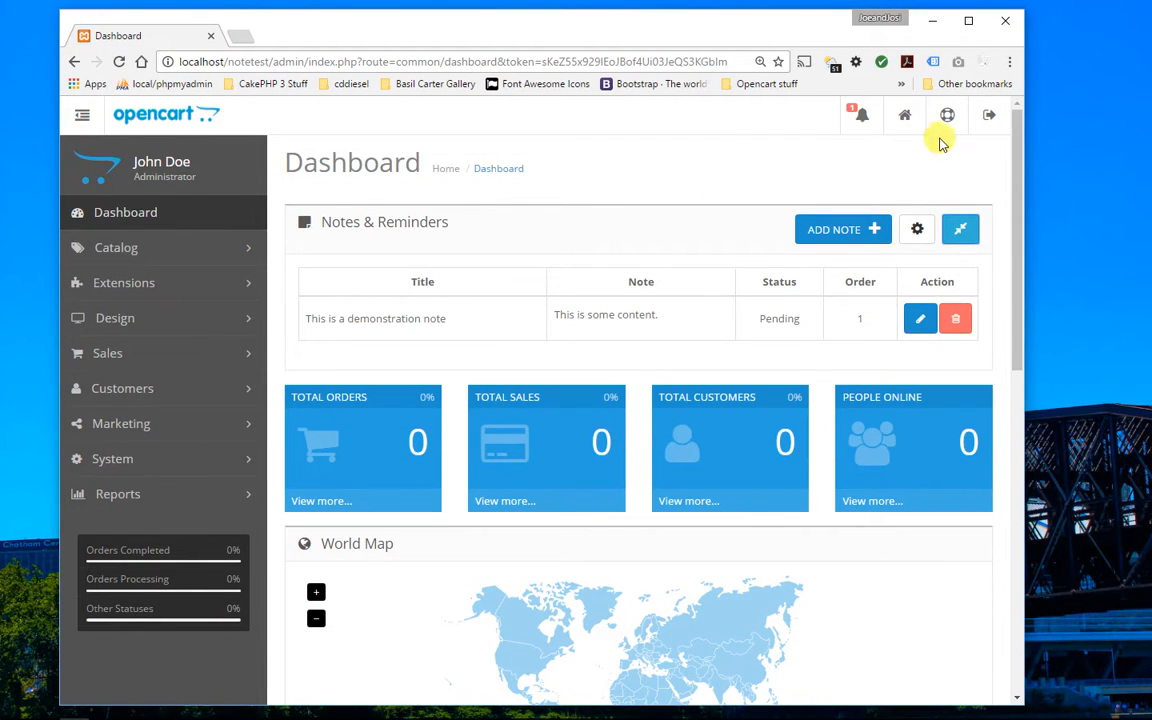
Step: Log out of the store administration and log back in with the prefilled credentials
click(989, 115)
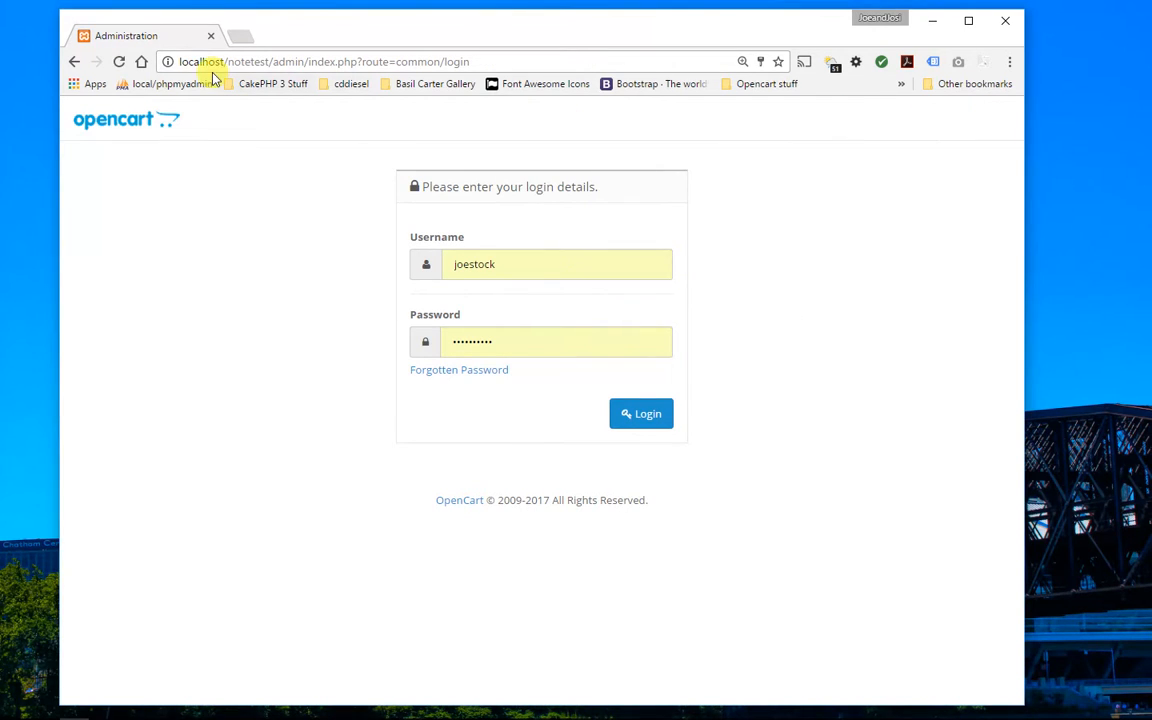
click(141, 62)
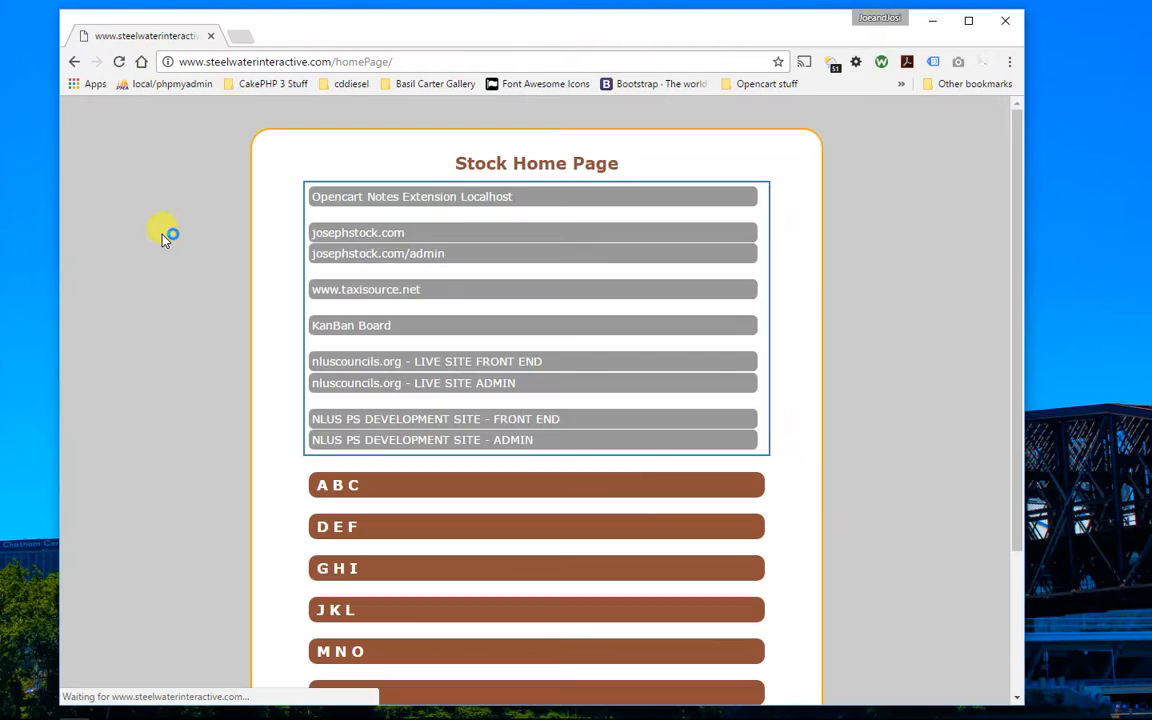
click(73, 62)
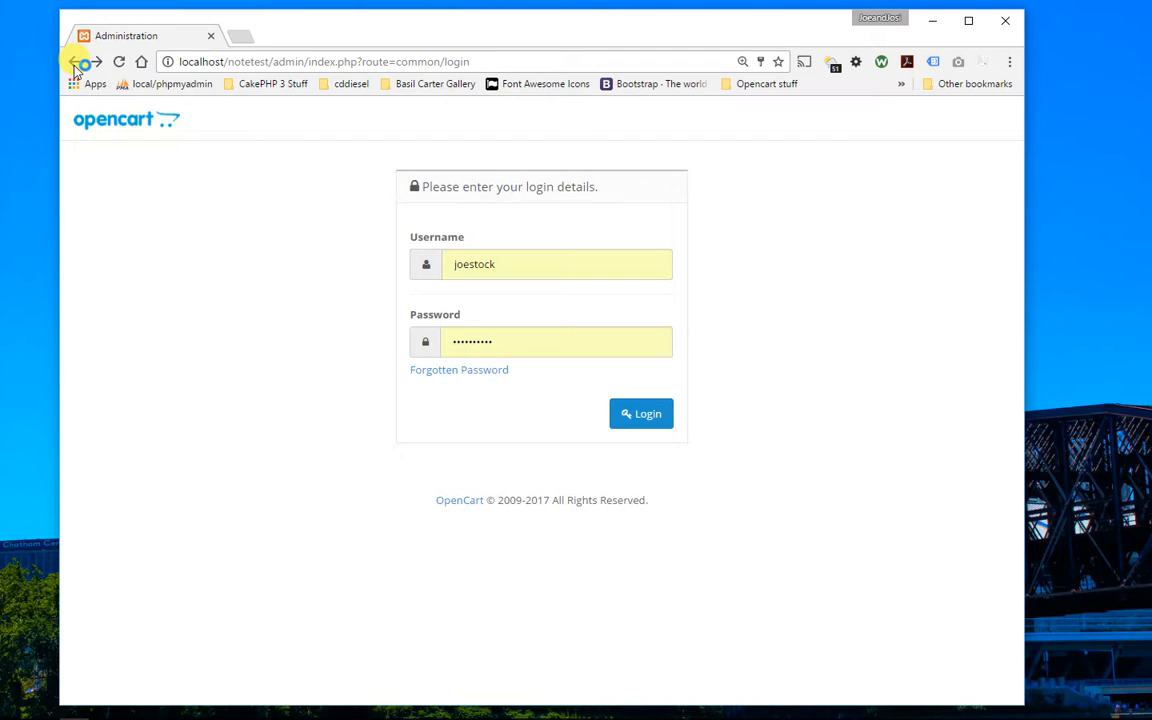
click(648, 415)
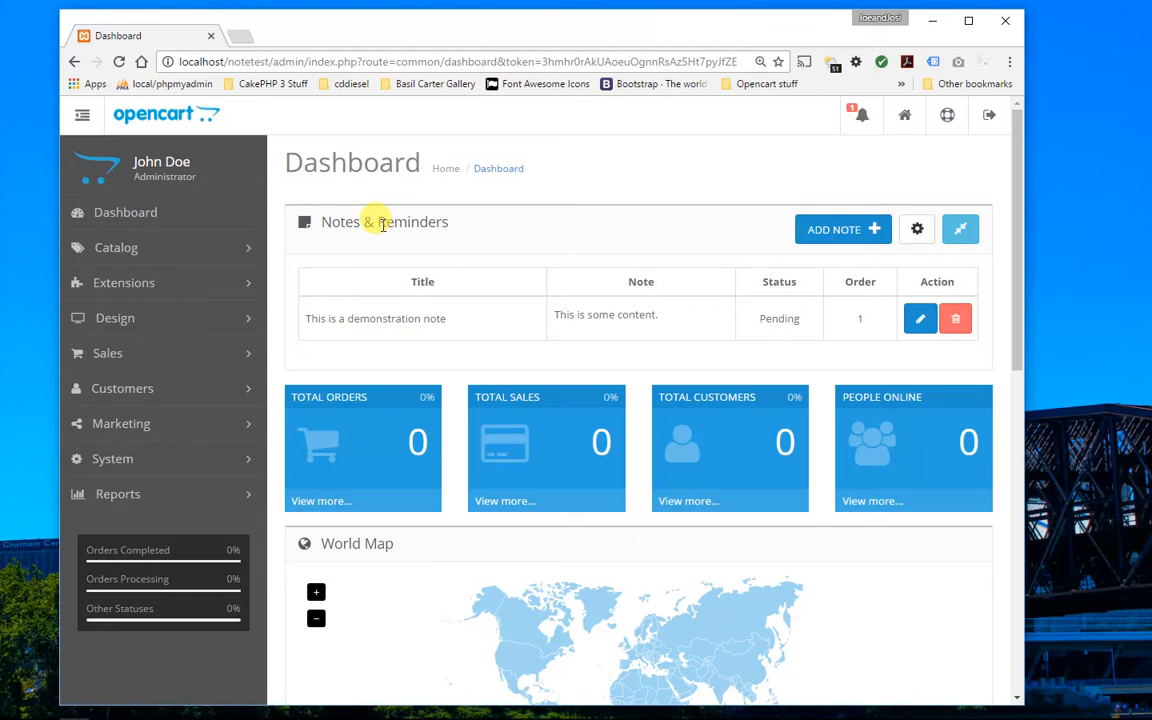
Step: Look over the dashboard, and filter the extension list to the Dashboard type to find Notes & Reminders
scroll(383, 225, down, 8)
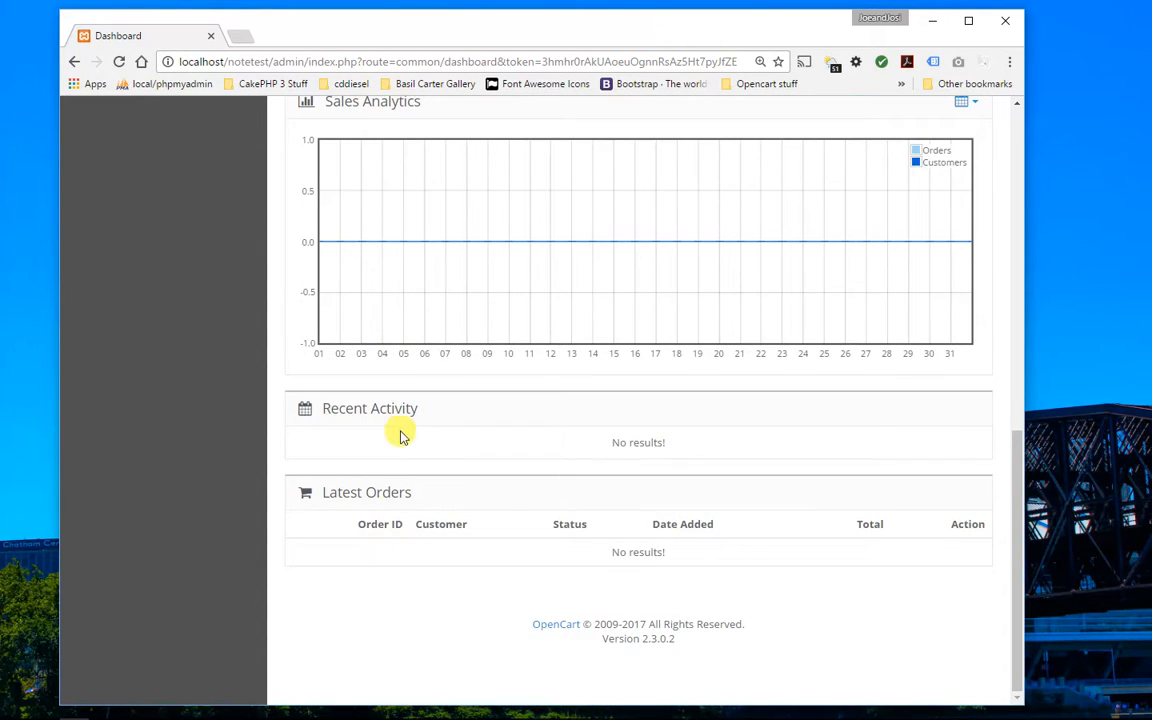
scroll(579, 627, up, 8)
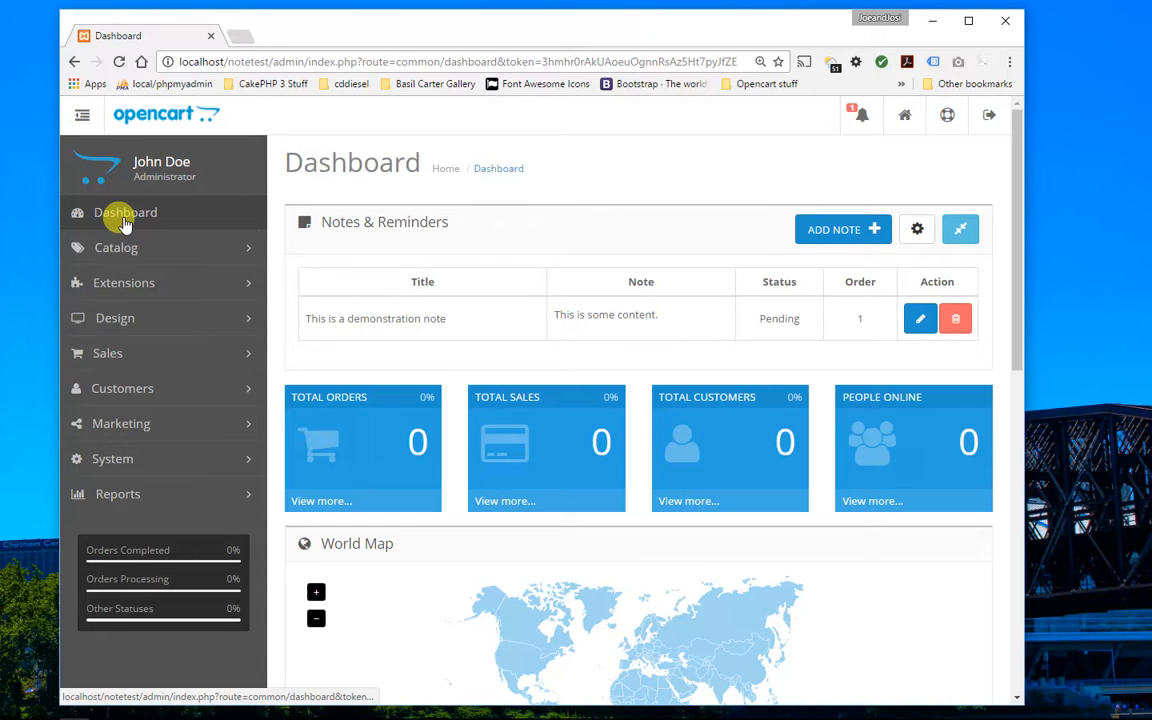
click(123, 283)
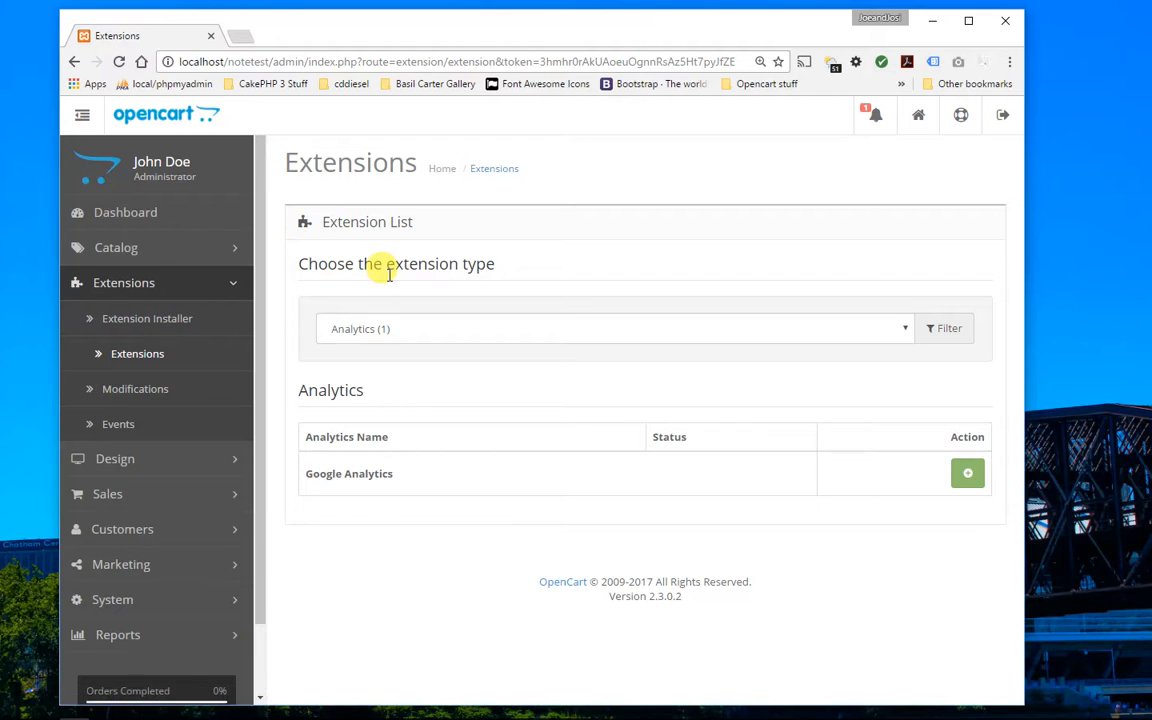
click(418, 334)
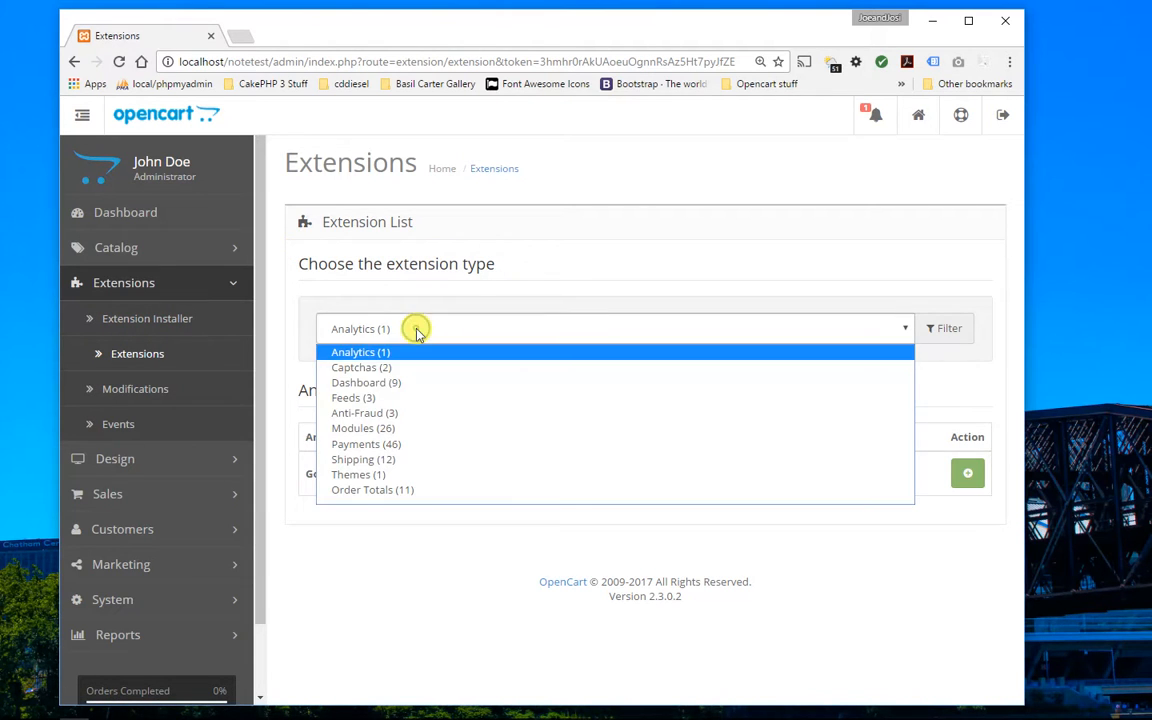
click(373, 380)
scroll(370, 380, down, 3)
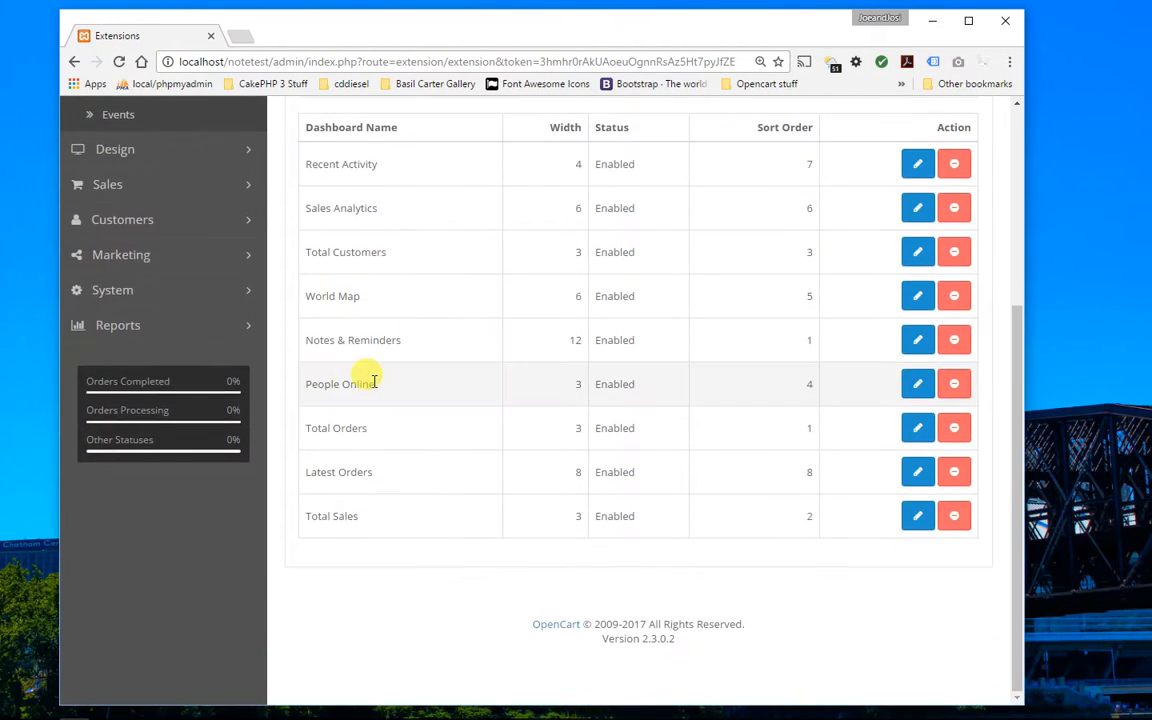
scroll(372, 380, up, 1)
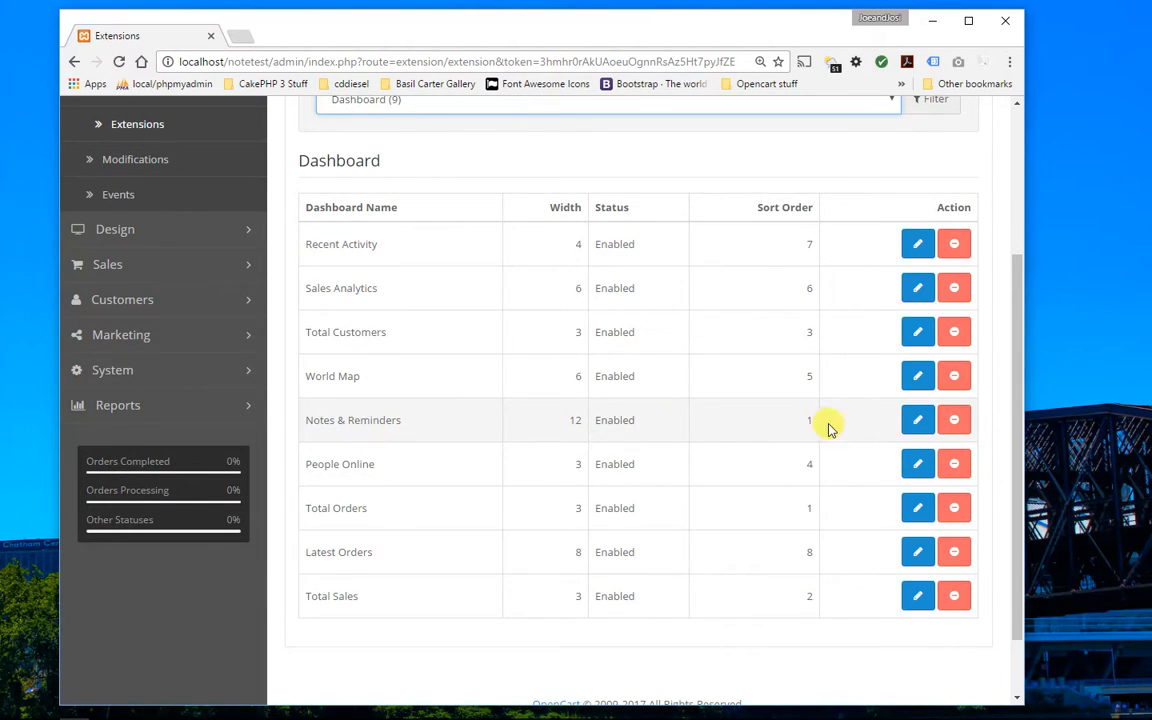
Step: Set the Notes & Reminders dashboard extension's sort order to 9 and save it
click(912, 423)
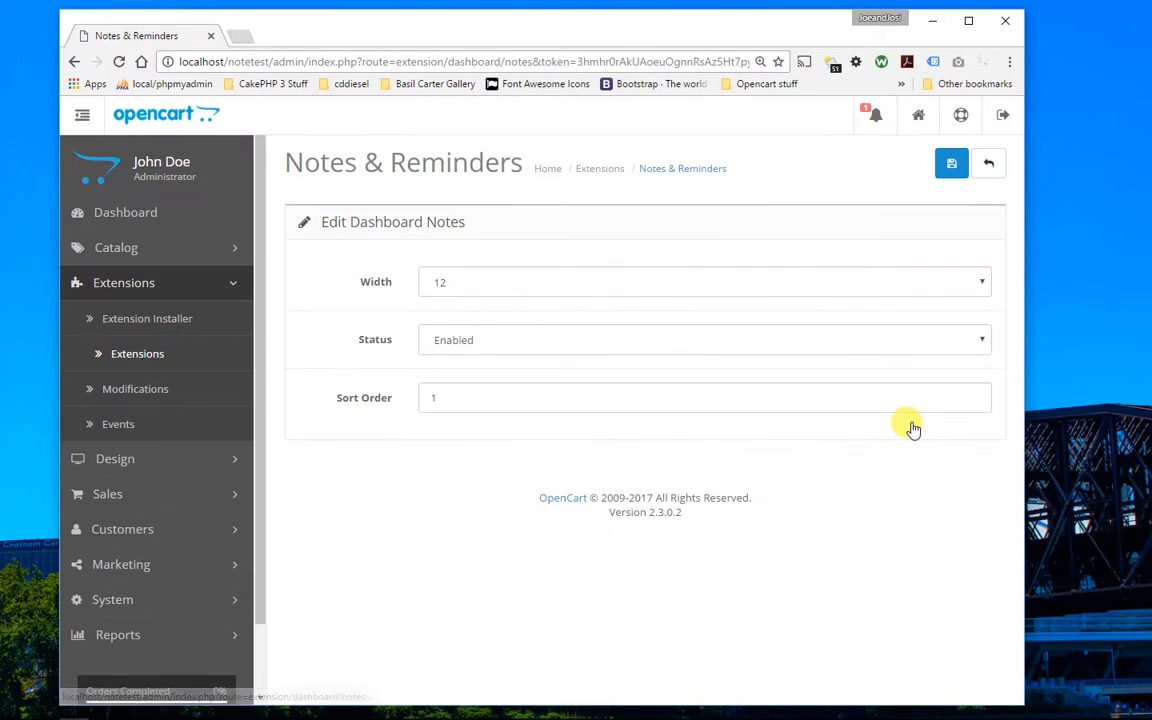
drag(458, 395, 404, 390)
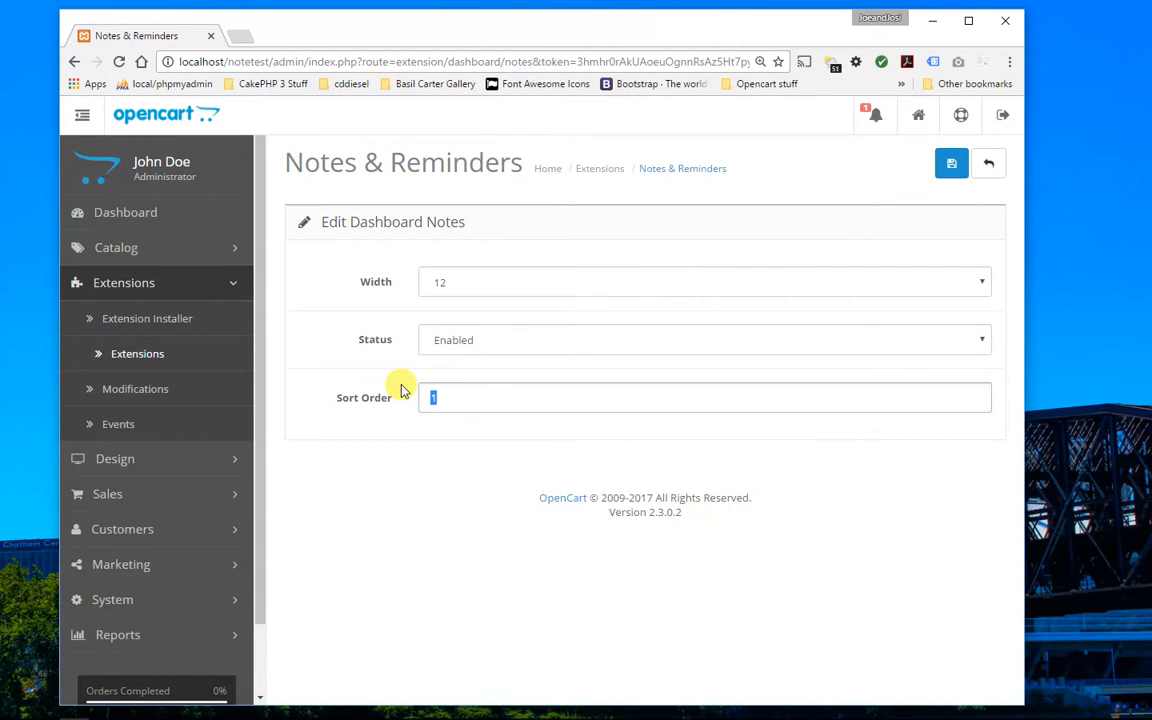
text(9)
click(411, 540)
click(946, 165)
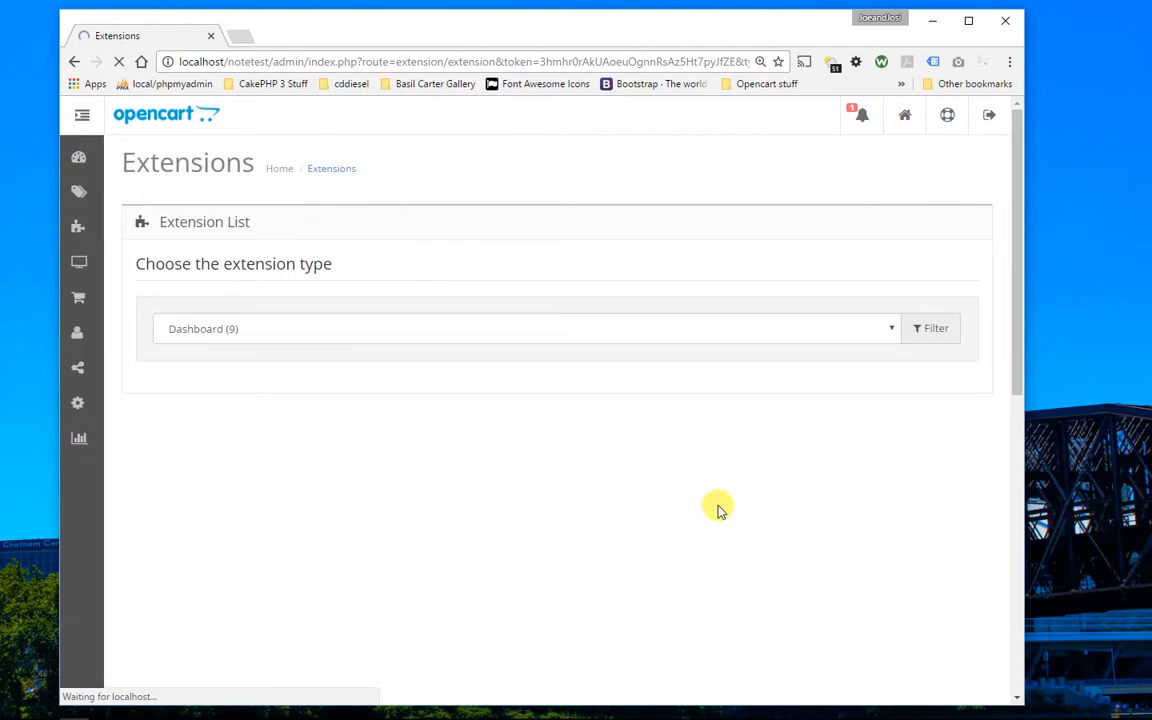
Step: Review the updated Dashboard extension list and return to the dashboard to check the panel order
scroll(718, 488, down, 3)
scroll(560, 427, up, 2)
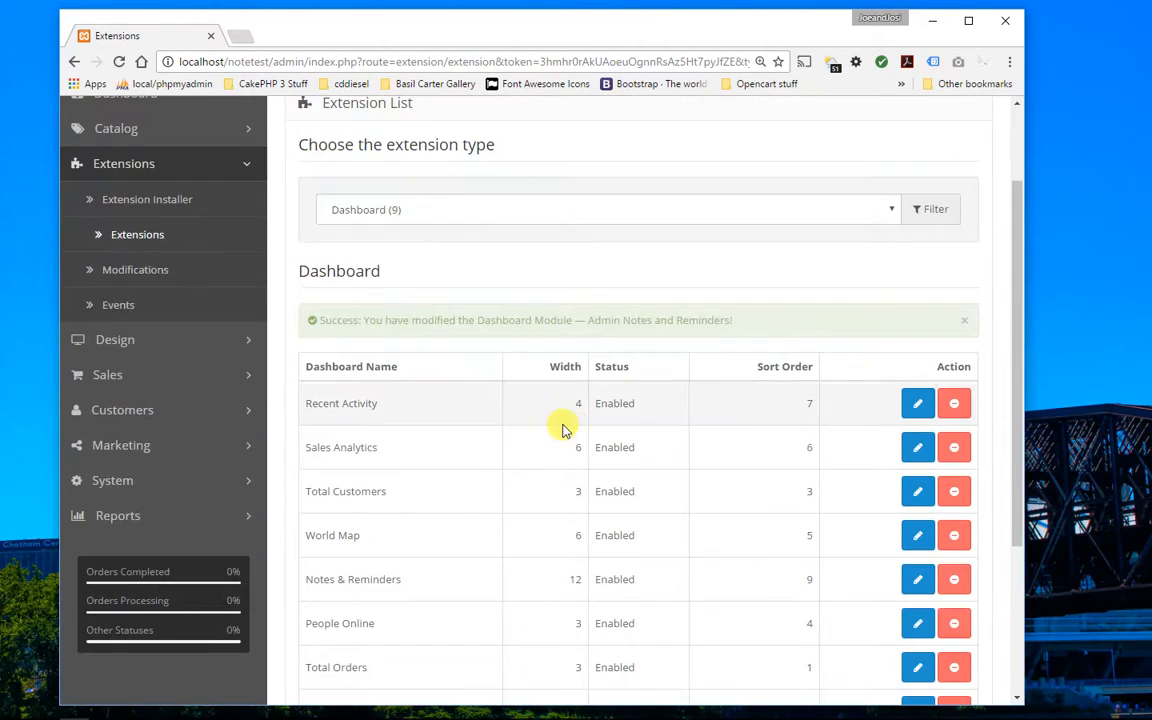
scroll(130, 180, up, 2)
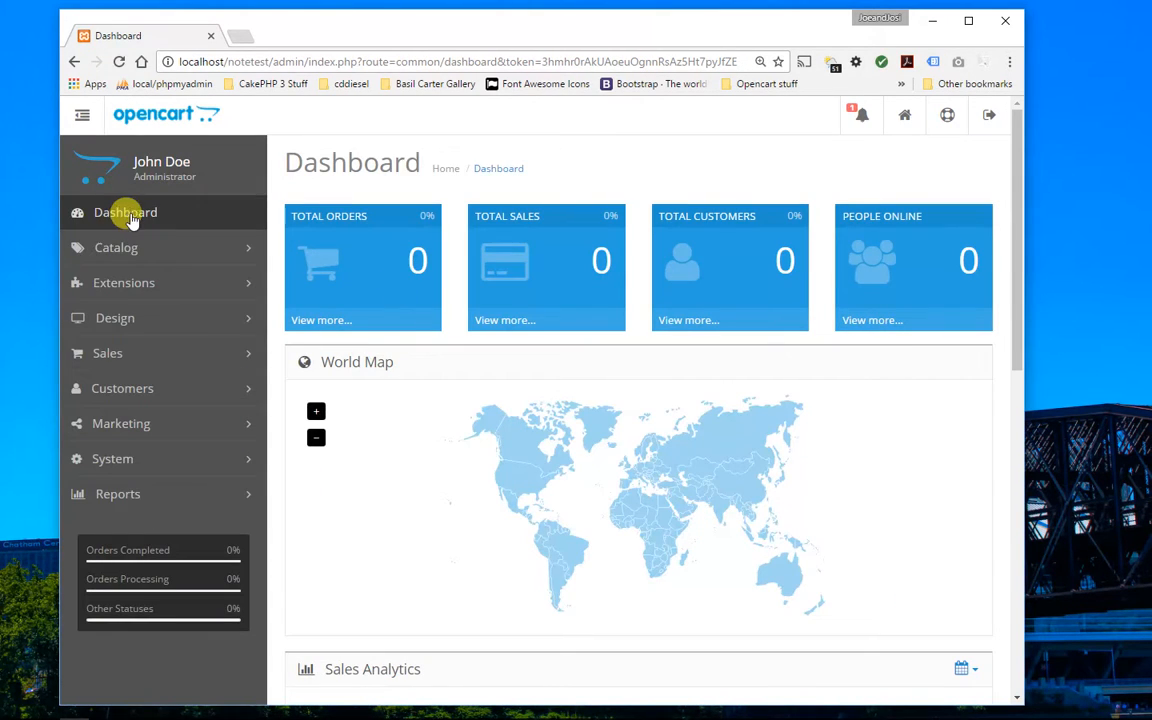
Step: Look through the whole dashboard to check where the Notes & Reminders panel sits among the other panels
scroll(581, 247, down, 6)
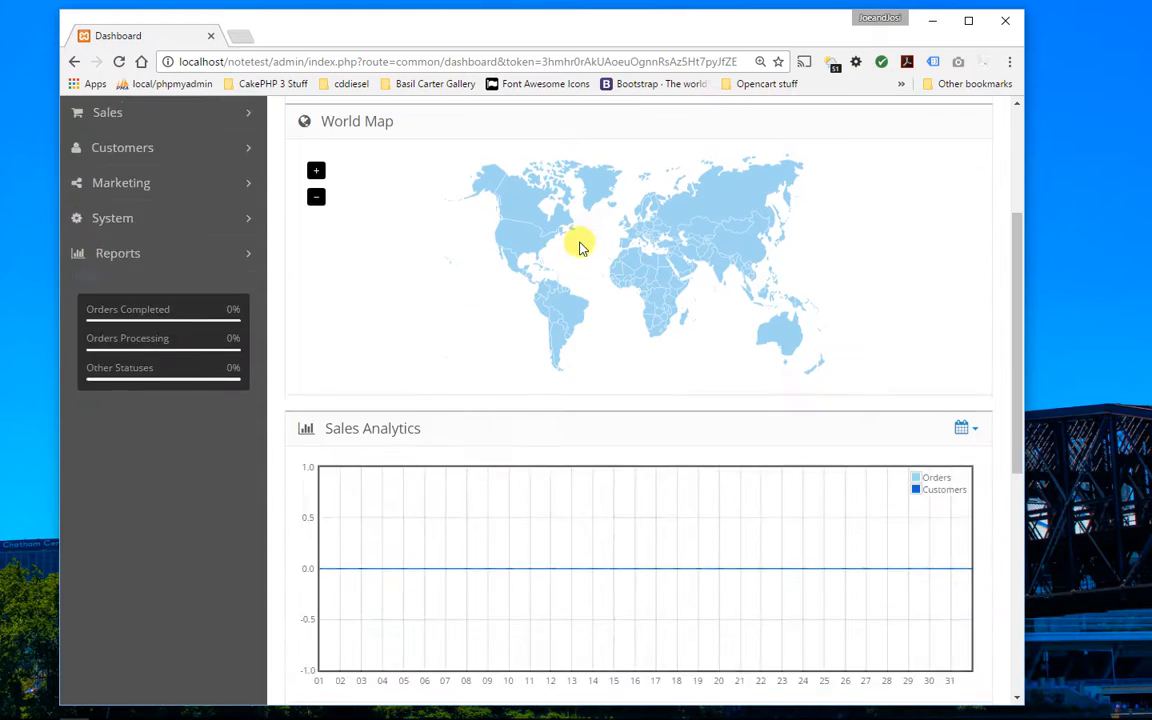
scroll(579, 246, down, 2)
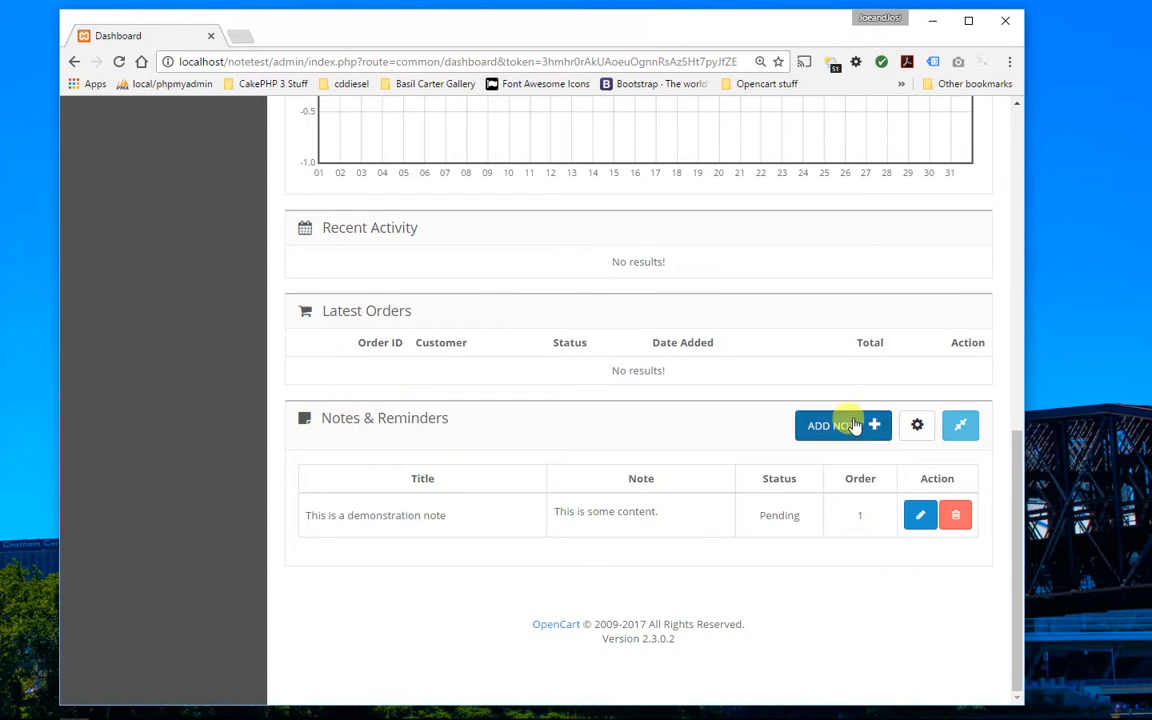
scroll(702, 548, up, 4)
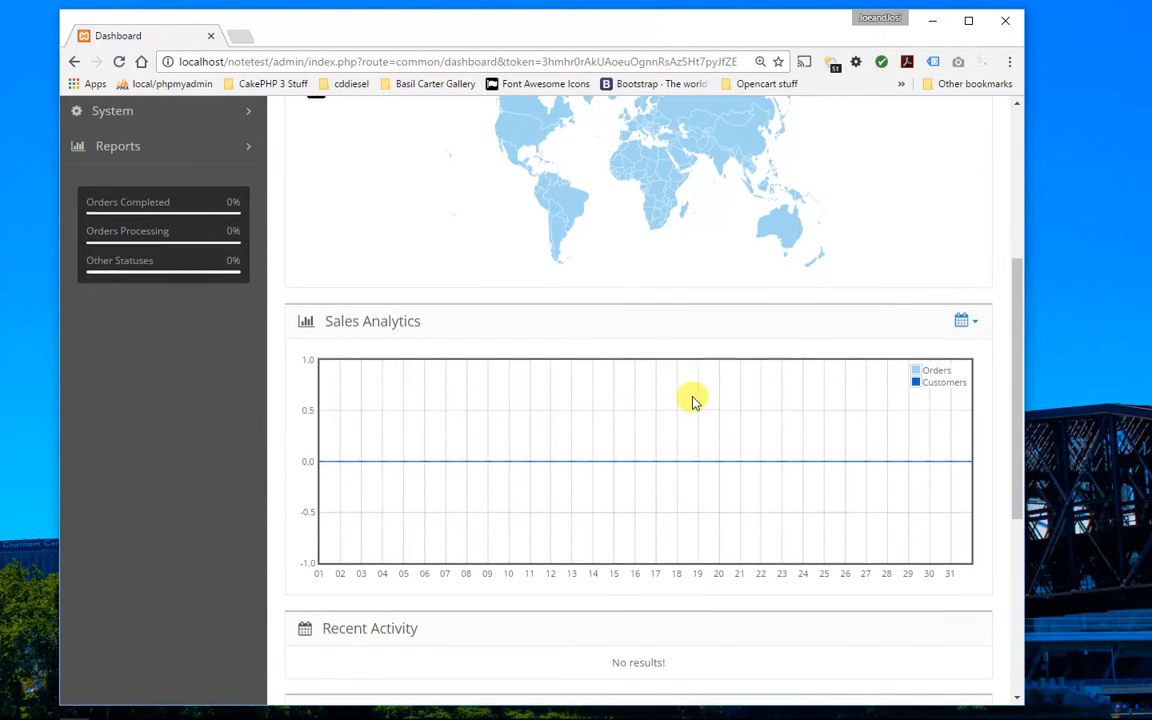
scroll(692, 398, up, 4)
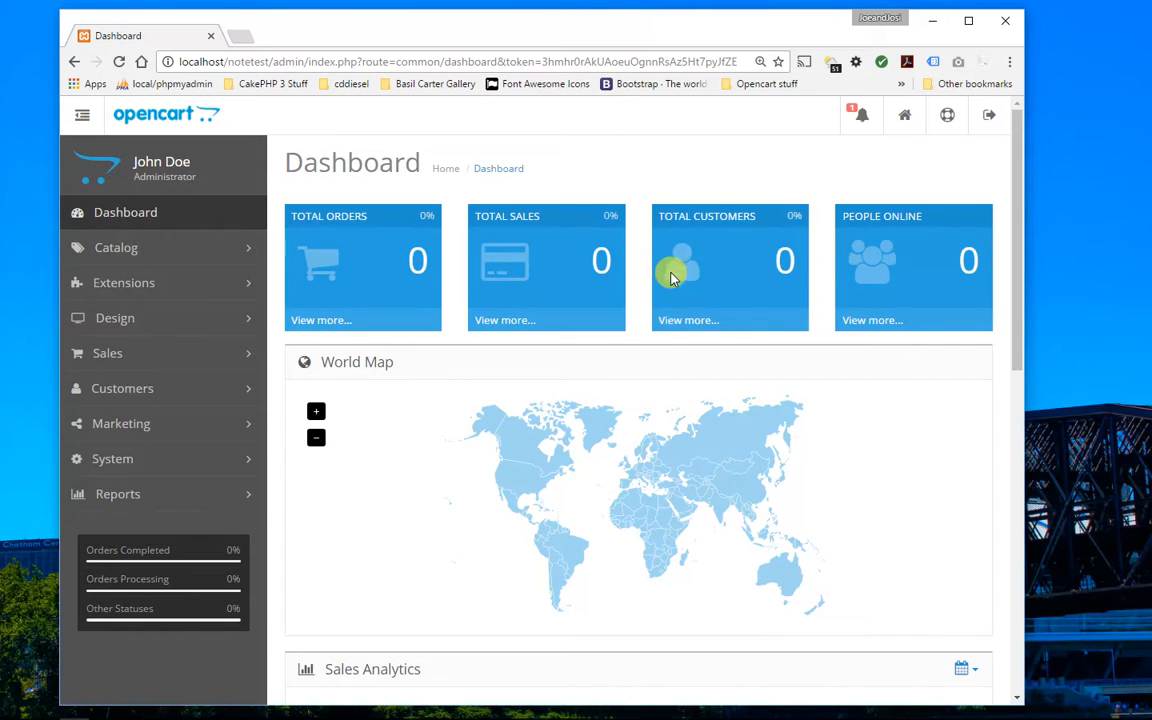
scroll(653, 350, down, 1)
scroll(650, 342, down, 7)
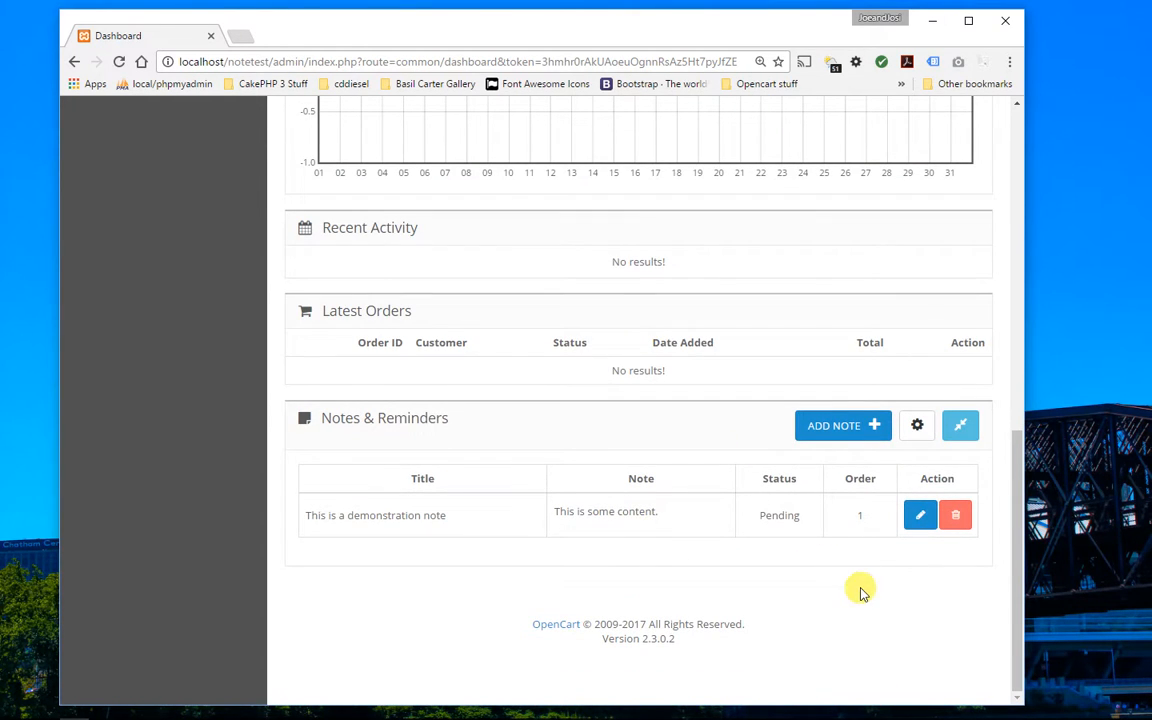
scroll(925, 625, up, 8)
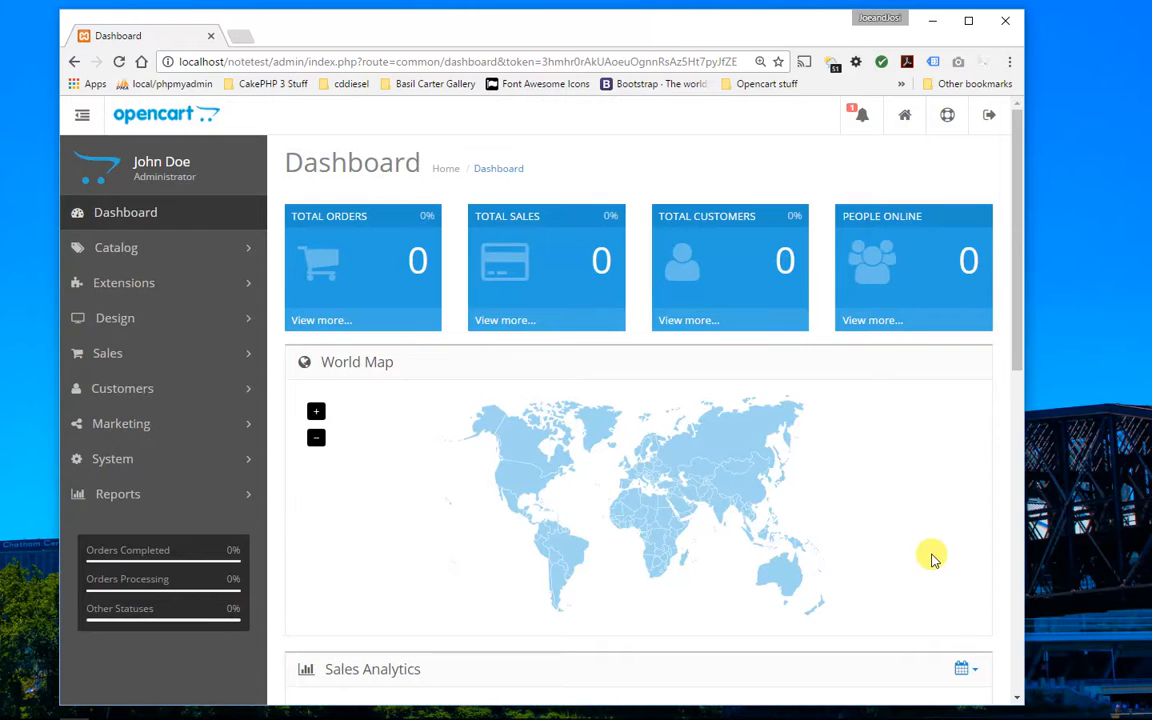
Step: Filter the extension list to the Dashboard type, then set the Notes & Reminders extension's sort order to 1 and save it
click(110, 283)
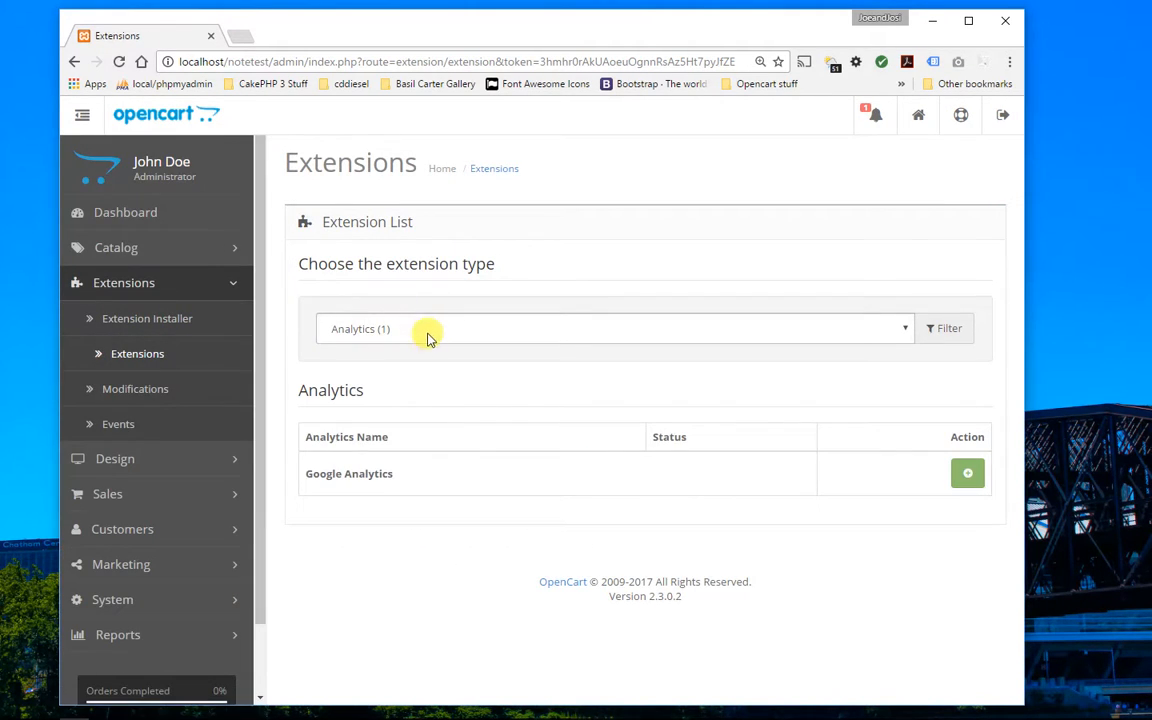
click(430, 332)
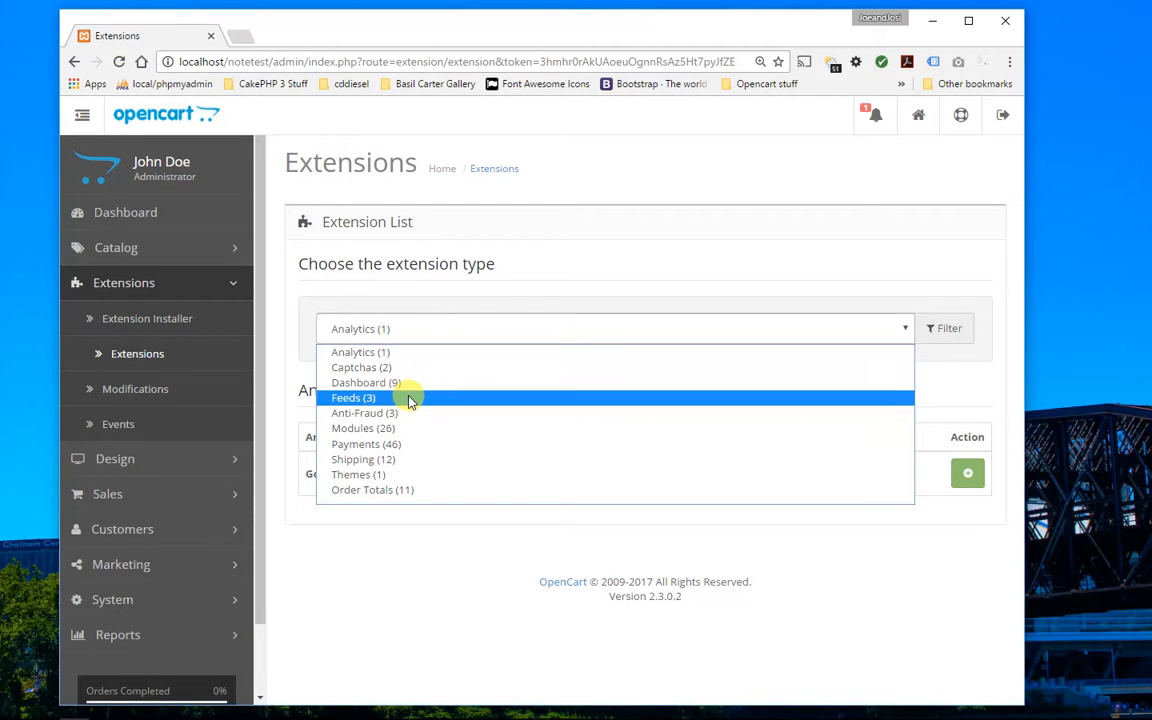
click(408, 383)
scroll(404, 398, down, 3)
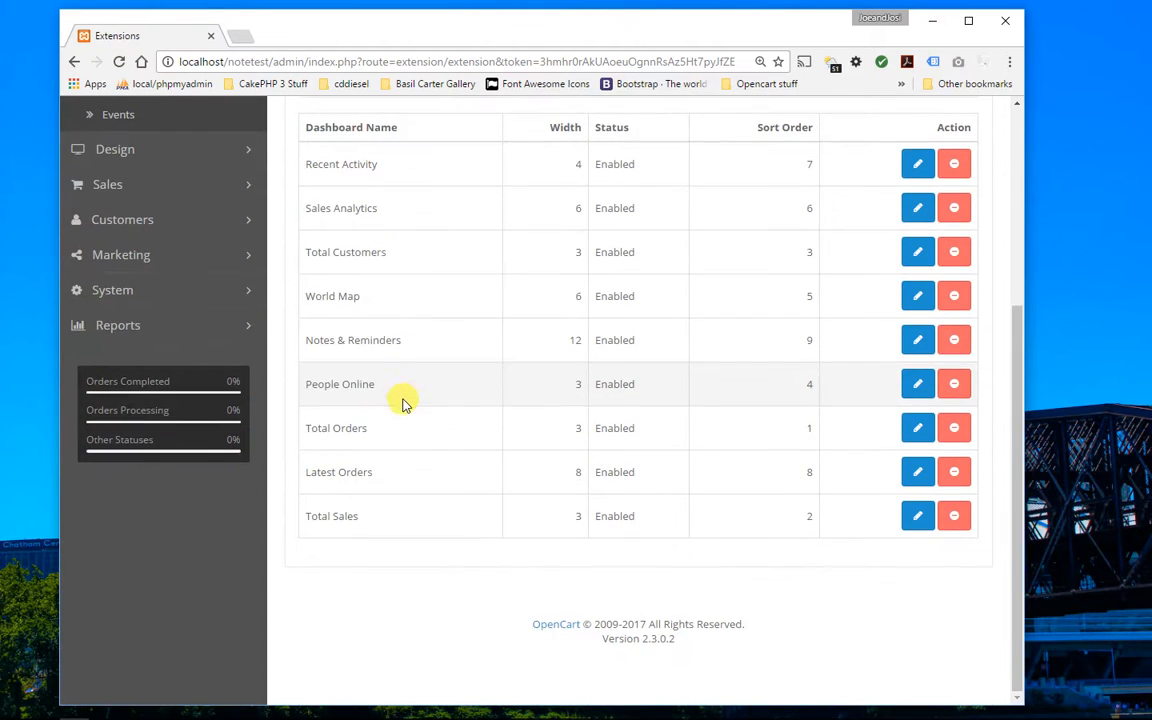
click(915, 339)
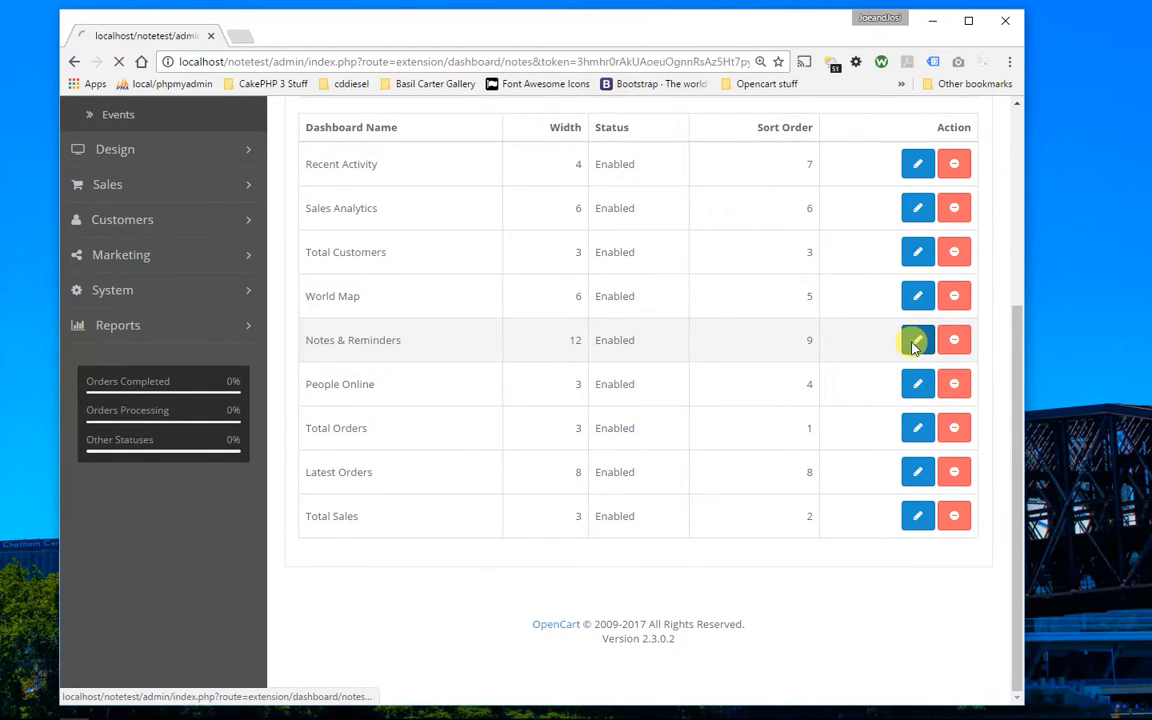
double_click(440, 398)
text(1)
click(951, 163)
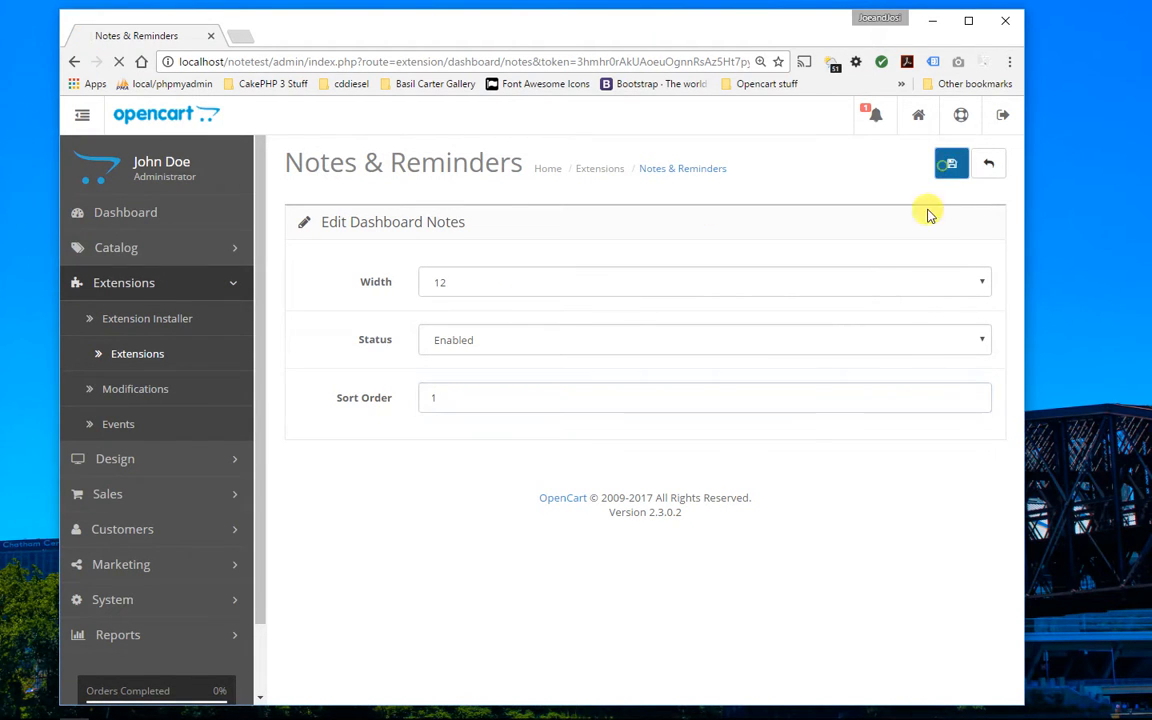
Step: Return to the dashboard and check the position of the Notes & Reminders panel relative to the other panels
click(126, 220)
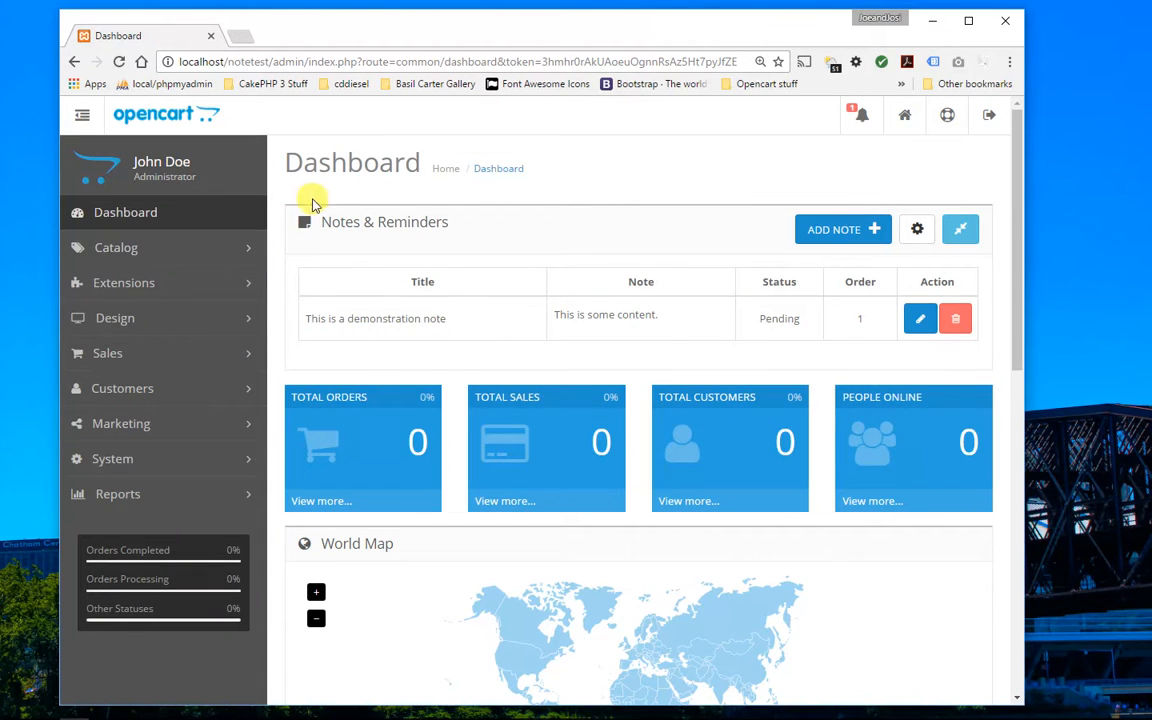
scroll(725, 591, down, 5)
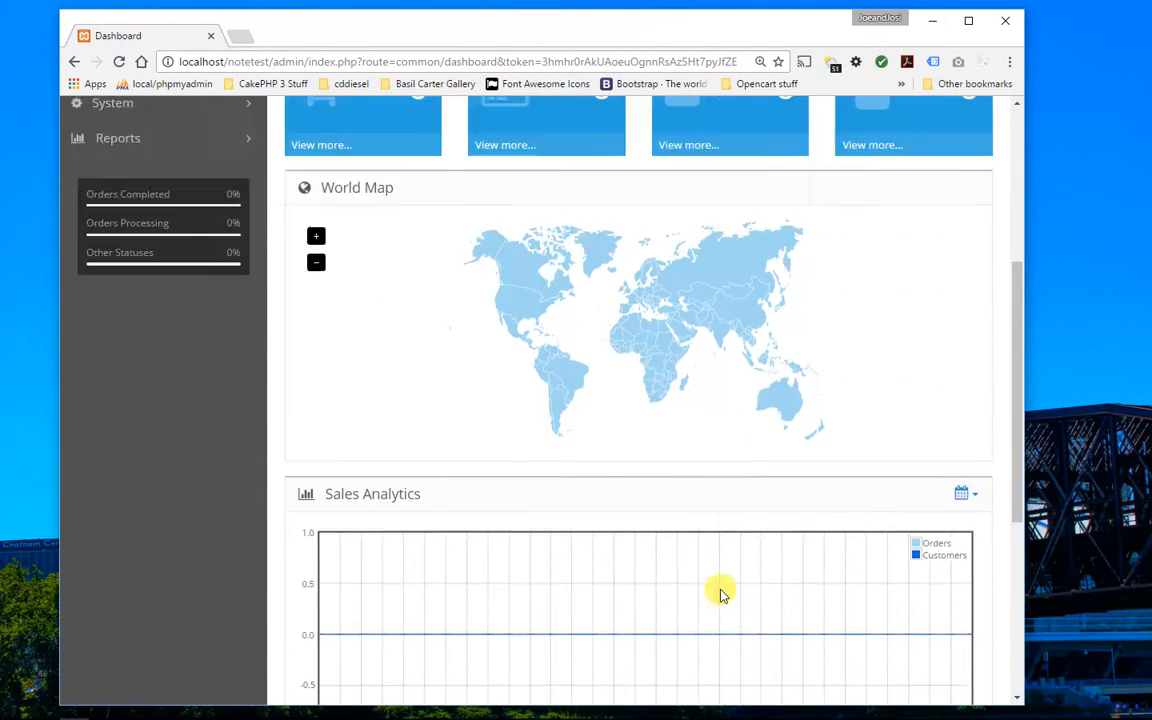
scroll(725, 591, up, 5)
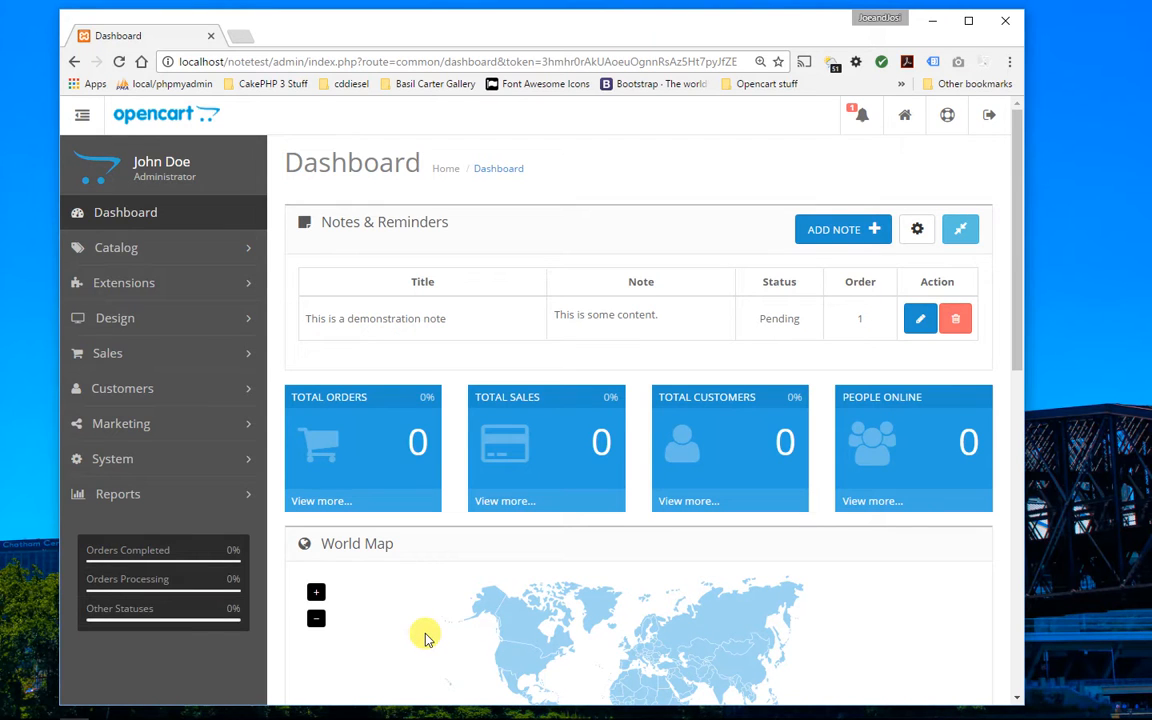